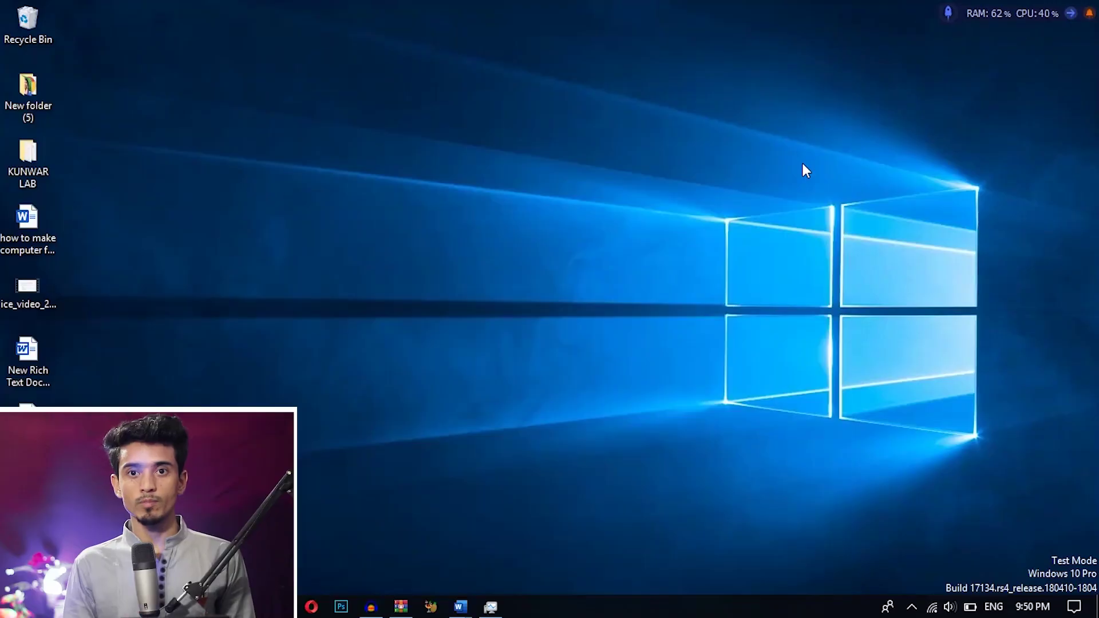
# Step: Search Google for '3 to 9 barcode' and open the dafont.com 3 of 9 Barcode font page
pyautogui.moveTo(282, 607)
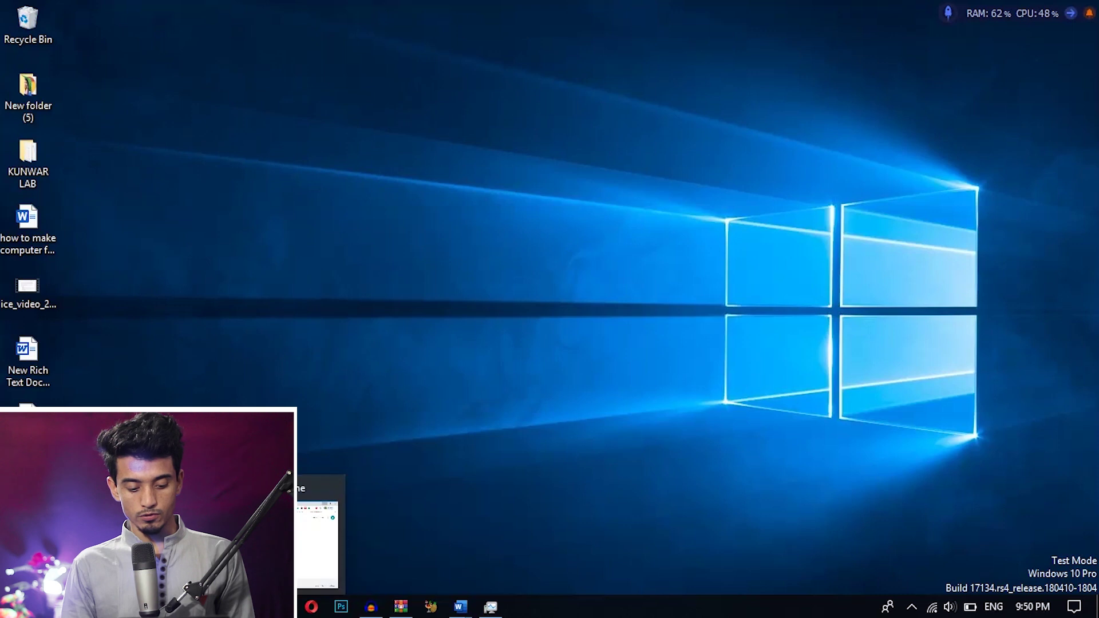
pyautogui.click(282, 606)
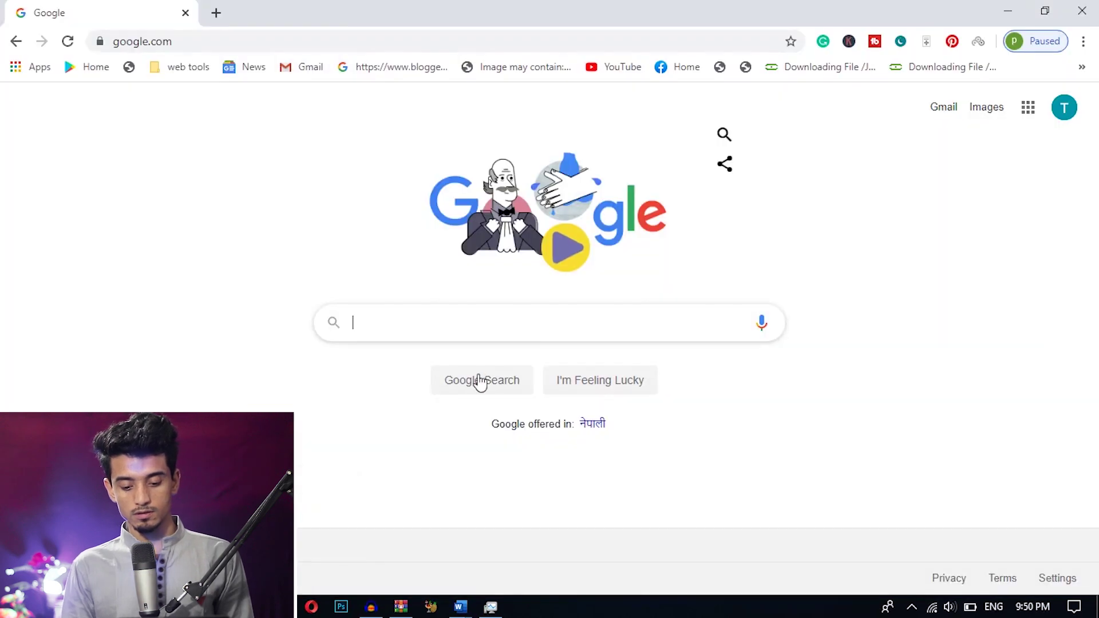
pyautogui.click(509, 329)
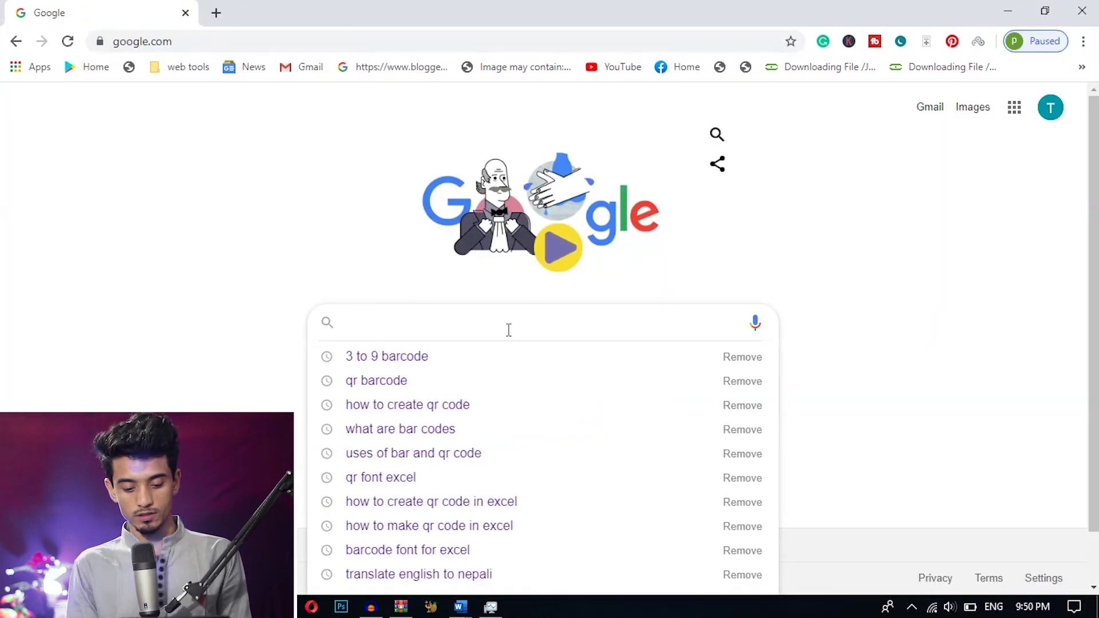
pyautogui.write('3 ')
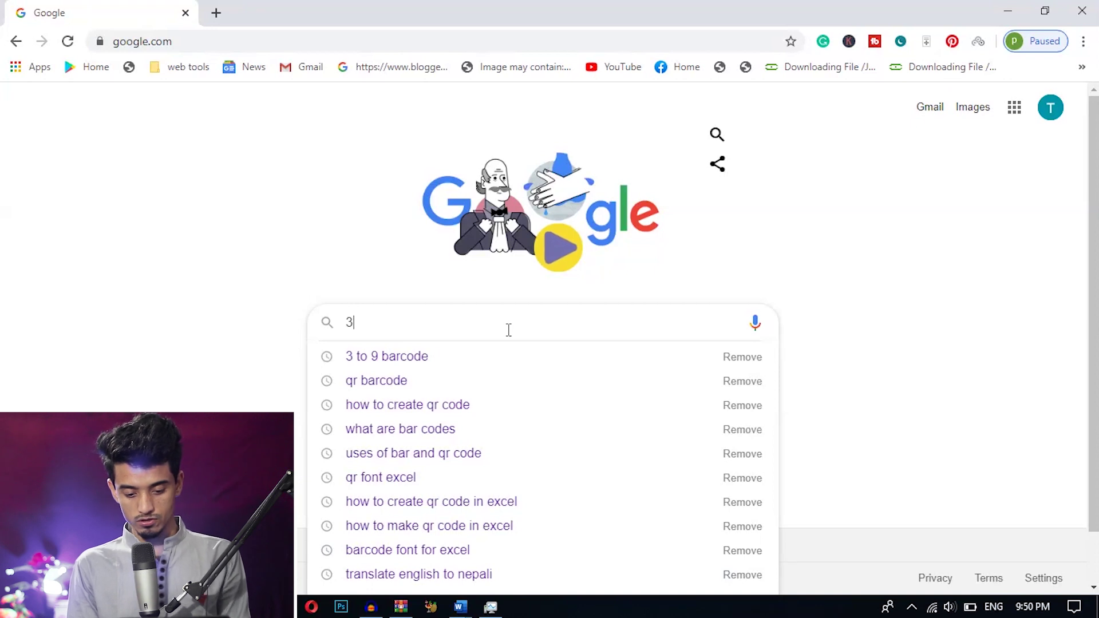
pyautogui.write('to 9')
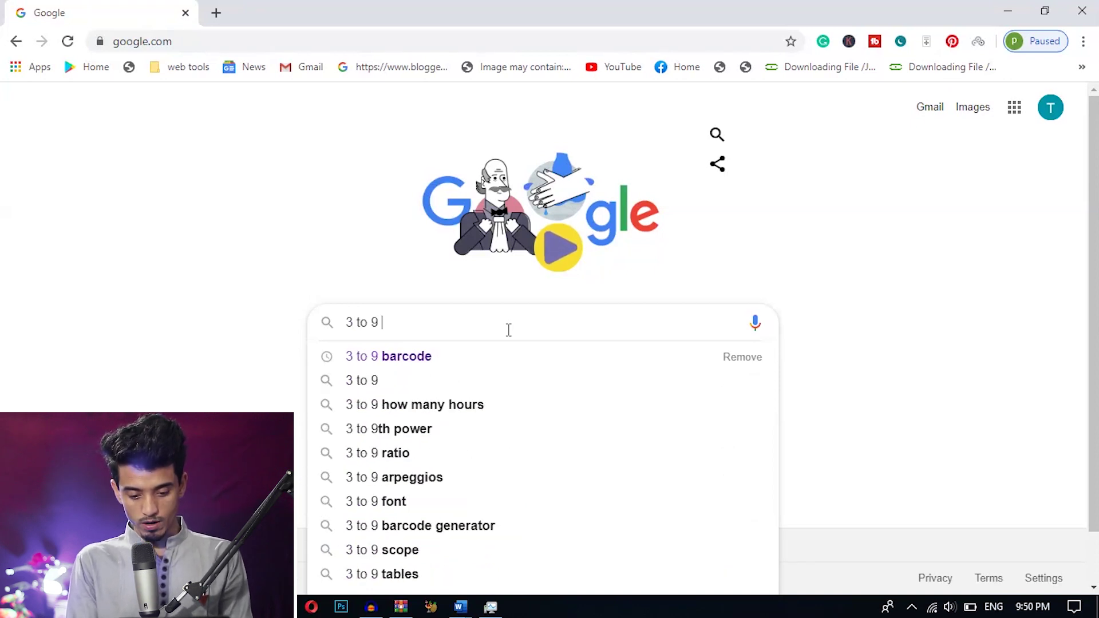
pyautogui.press('Down')
pyautogui.press('Return')
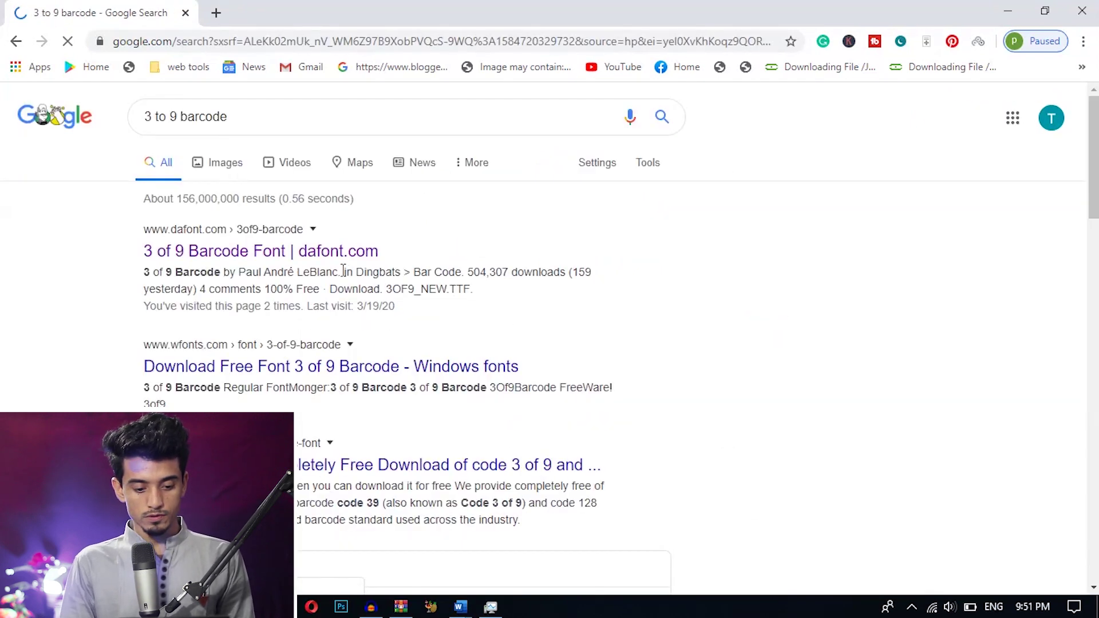
pyautogui.click(222, 265)
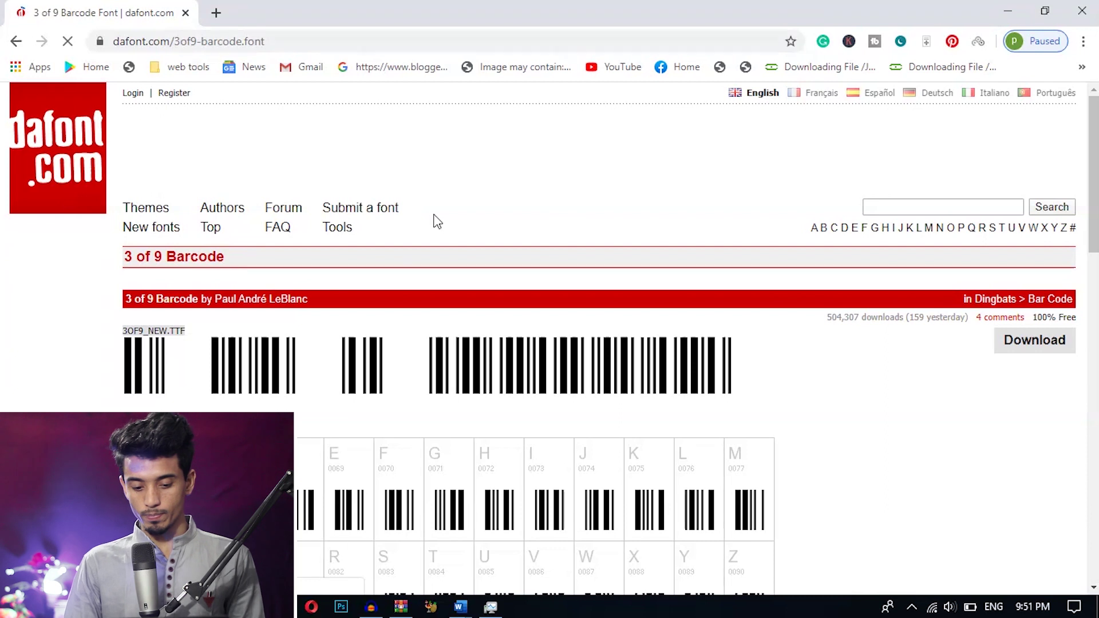
# Step: Download the 3 of 9 Barcode font and show all downloads
pyautogui.scroll(-3, 669, 250)
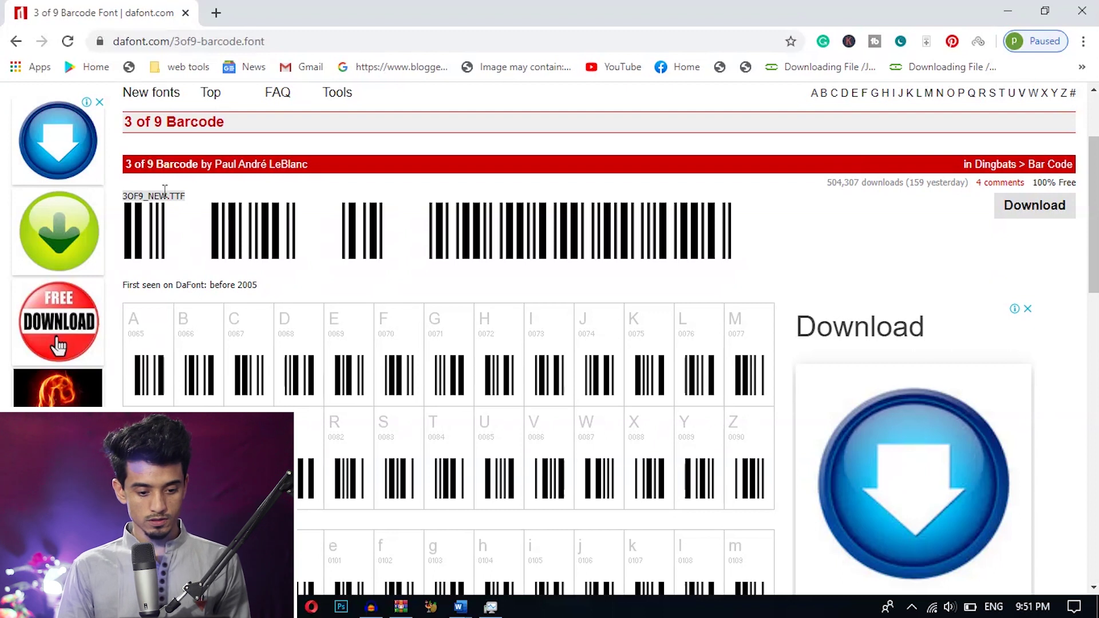
pyautogui.click(1034, 215)
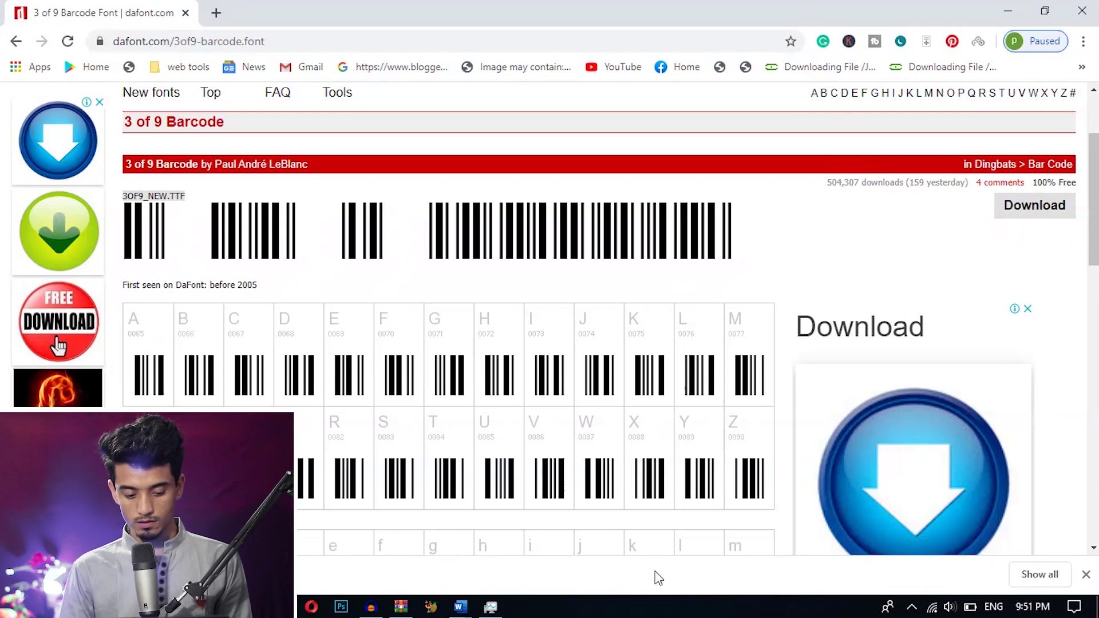
pyautogui.click(1039, 574)
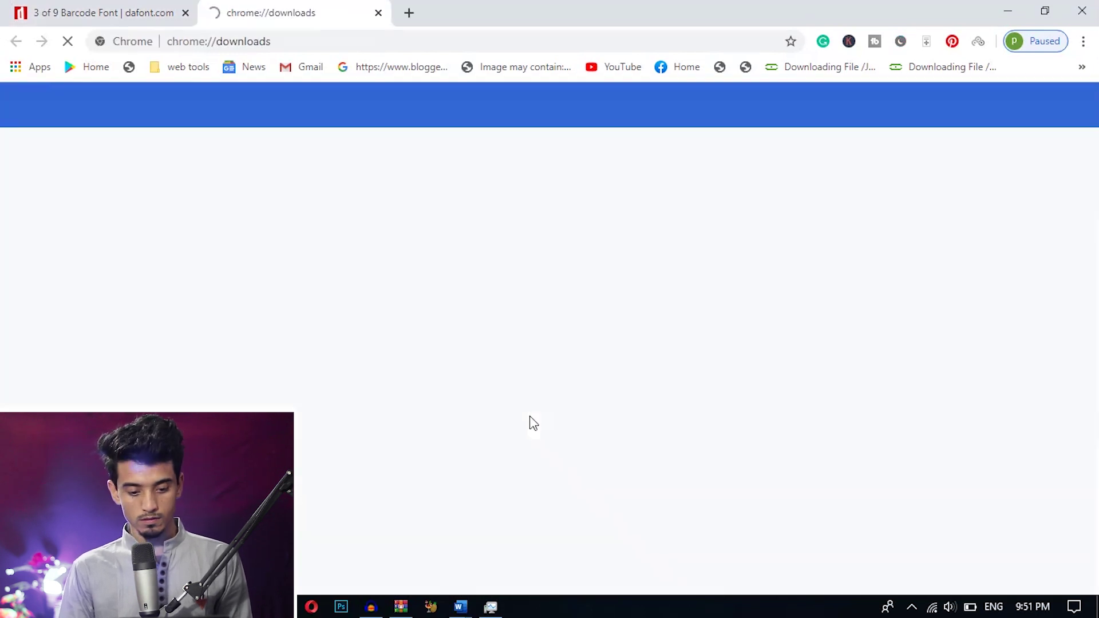
# Step: Install 3OF9_NEW.TTF from the zip, replacing the existing copy, then close the viewer and WinRAR
pyautogui.click(408, 201)
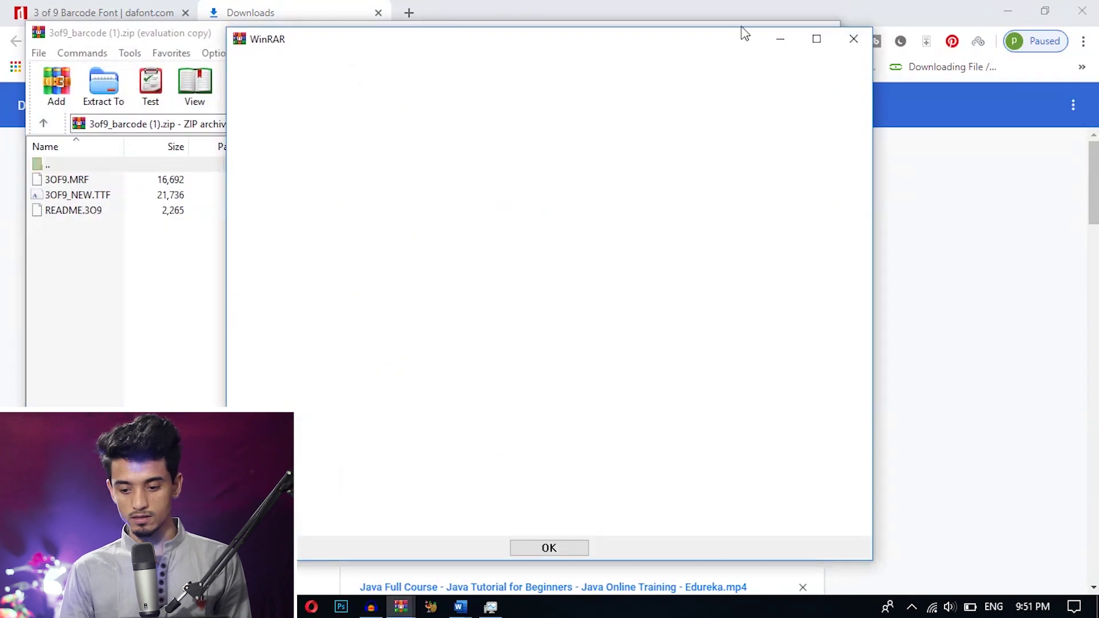
pyautogui.click(860, 40)
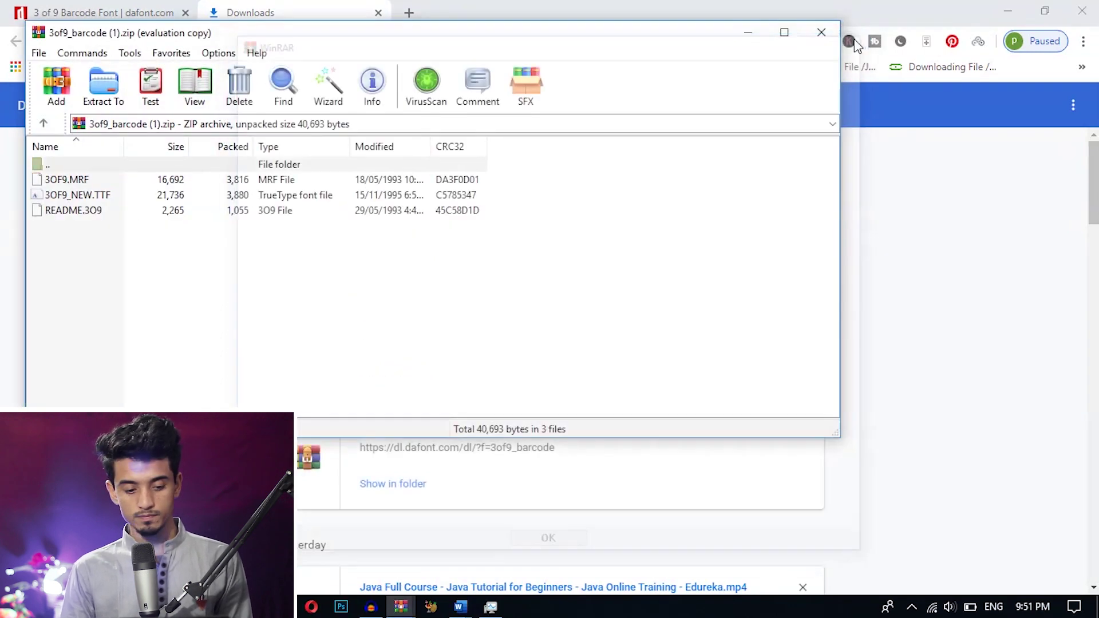
pyautogui.doubleClick(96, 195)
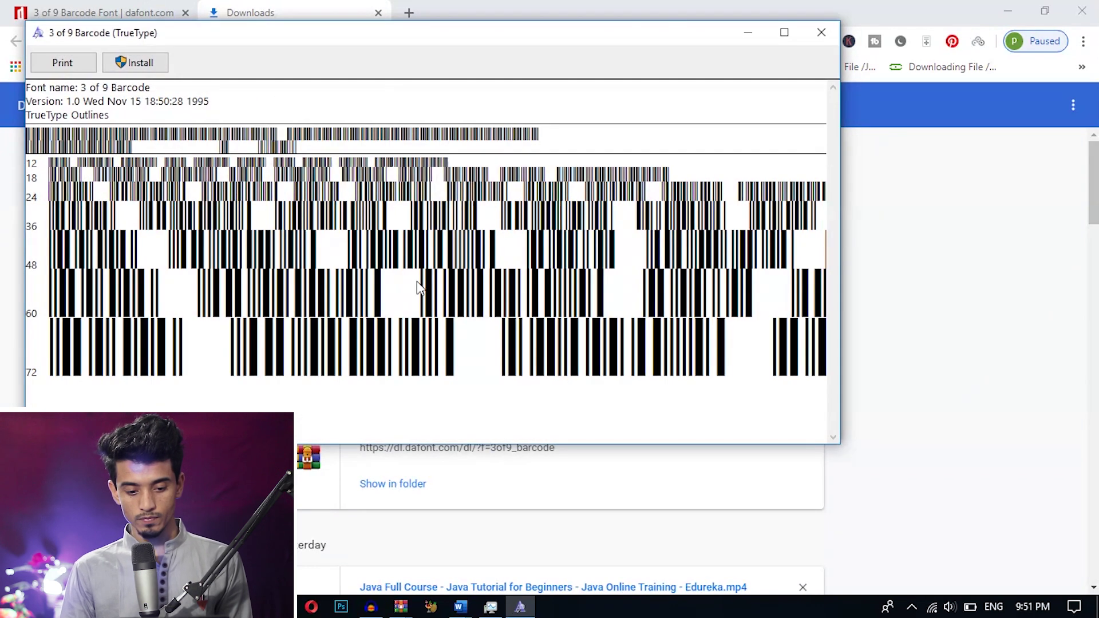
pyautogui.click(137, 64)
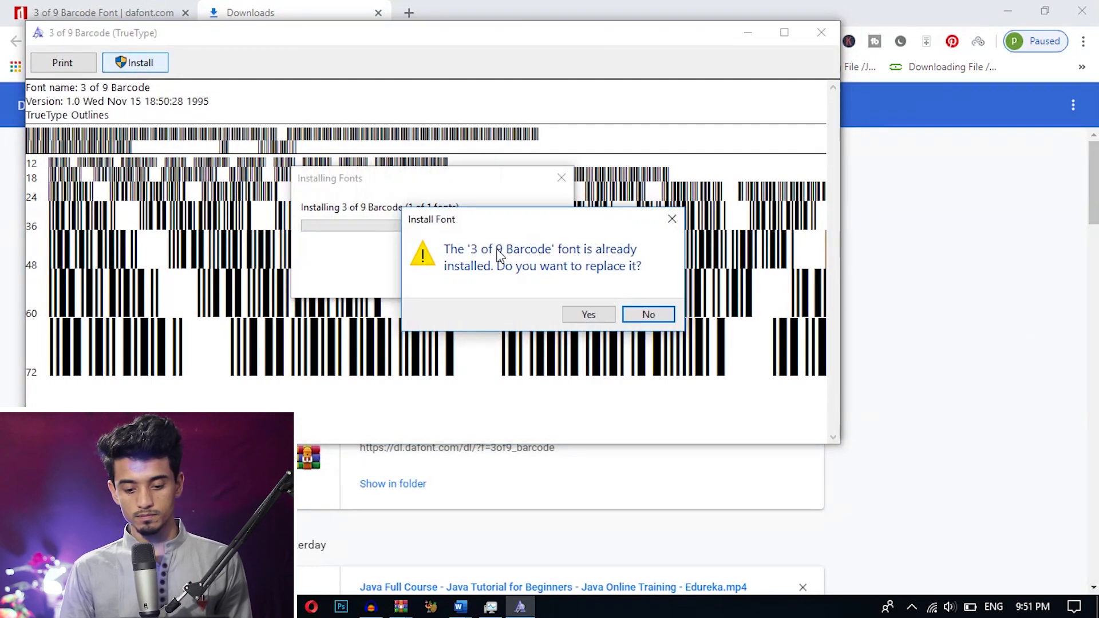
pyautogui.click(589, 315)
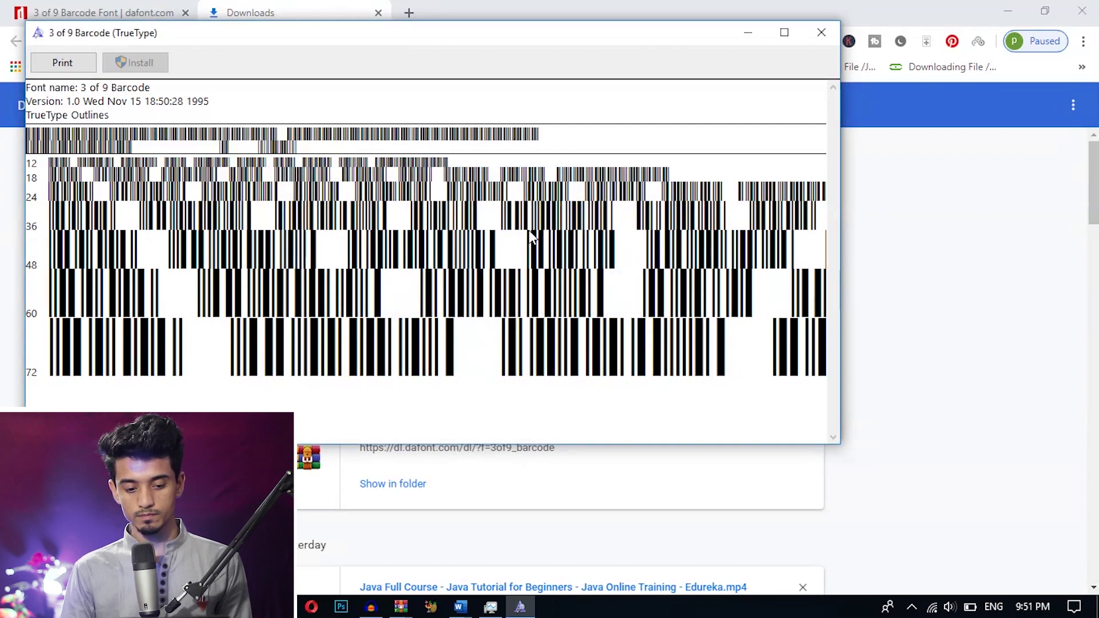
pyautogui.click(823, 30)
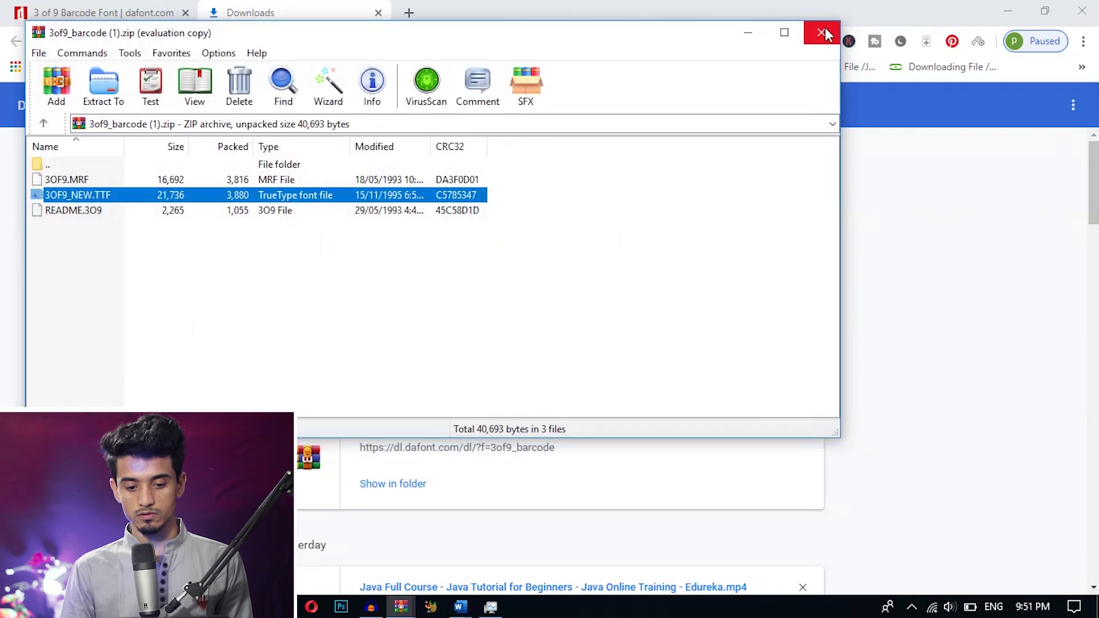
pyautogui.click(824, 30)
pyautogui.click(1007, 10)
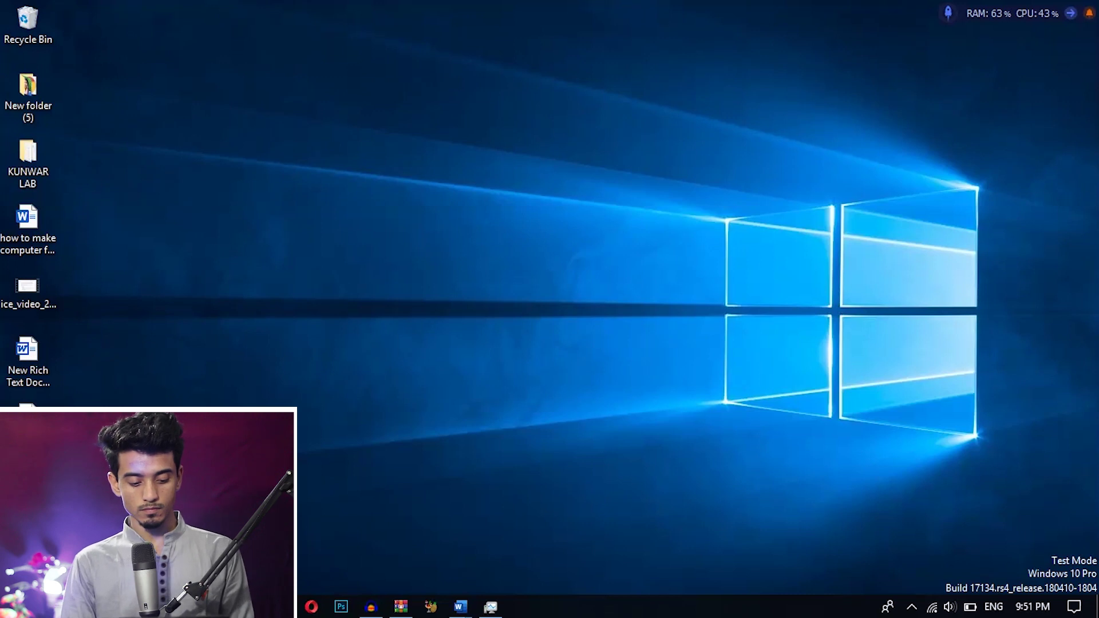
# Step: Launch Excel from a Start menu search for 'exc' and create a Blank workbook
pyautogui.press('super')
pyautogui.write('exc')
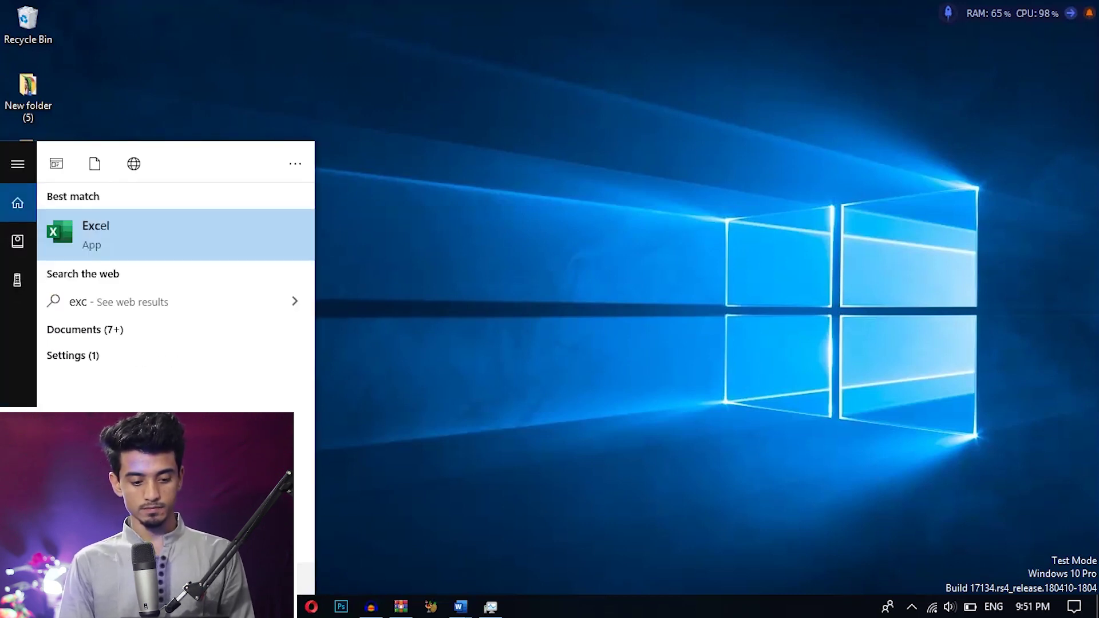
pyautogui.click(116, 250)
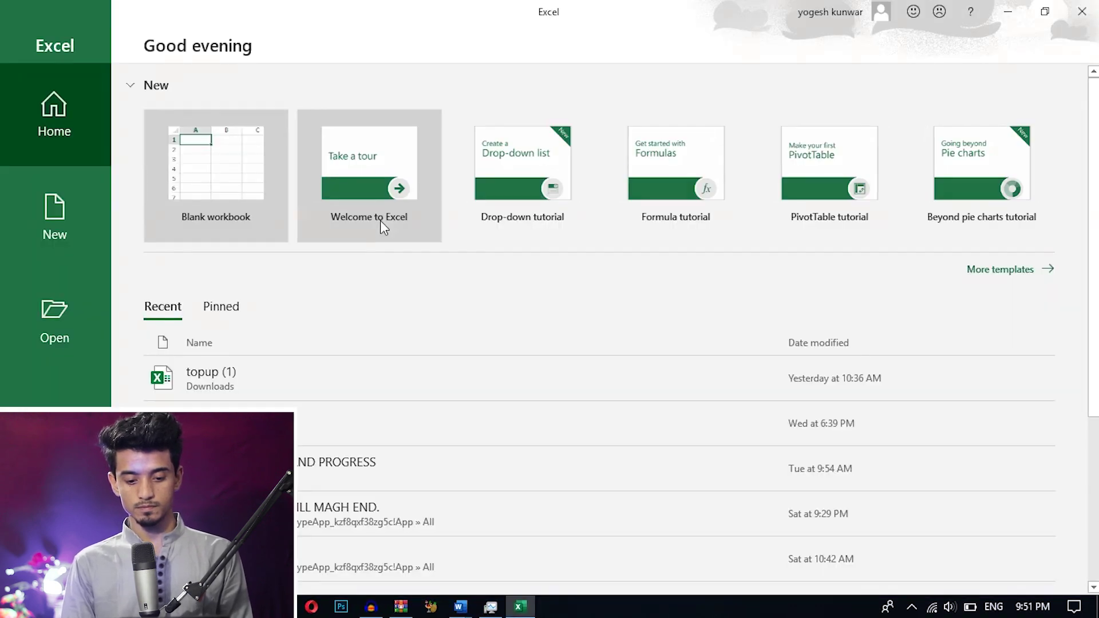
pyautogui.click(271, 188)
pyautogui.click(270, 187)
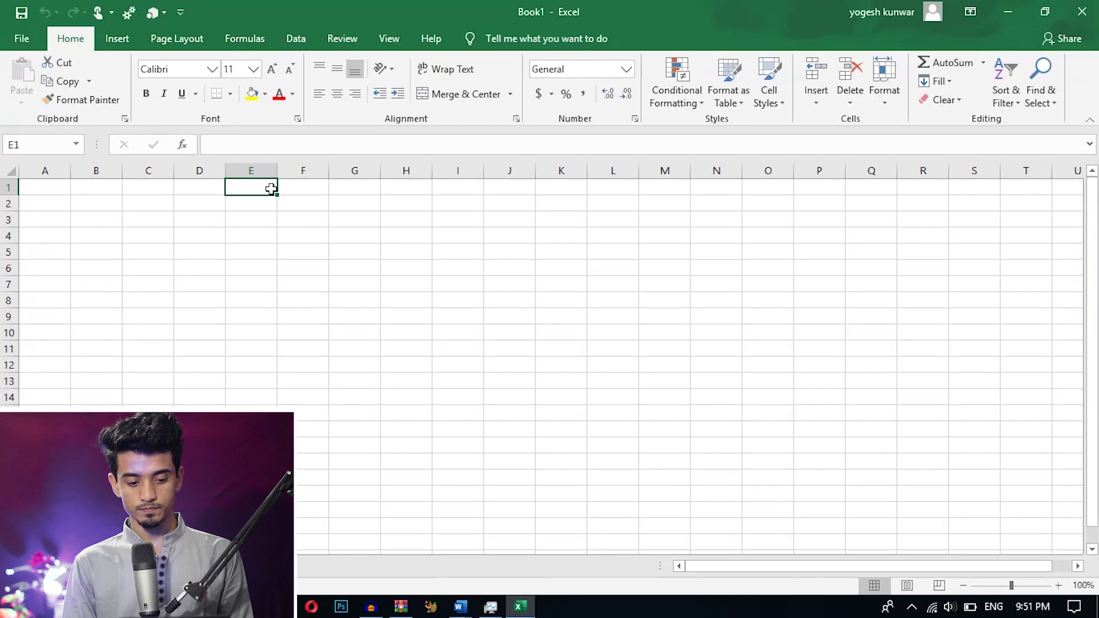
# Step: Enter the number 123456778 in cell A1
pyautogui.click(68, 191)
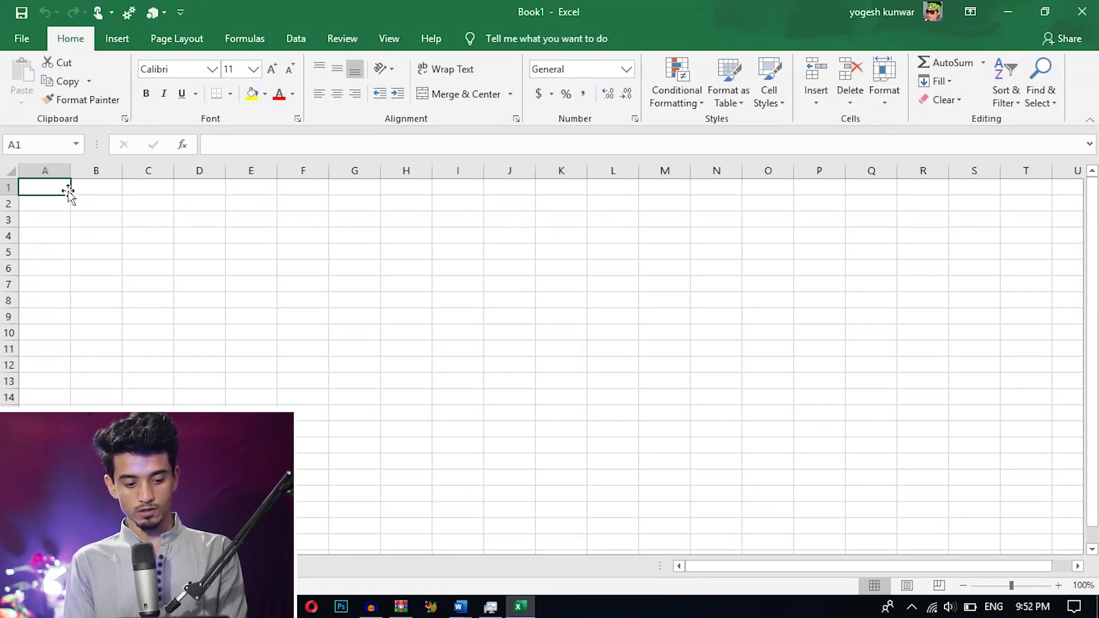
pyautogui.write('123456778')
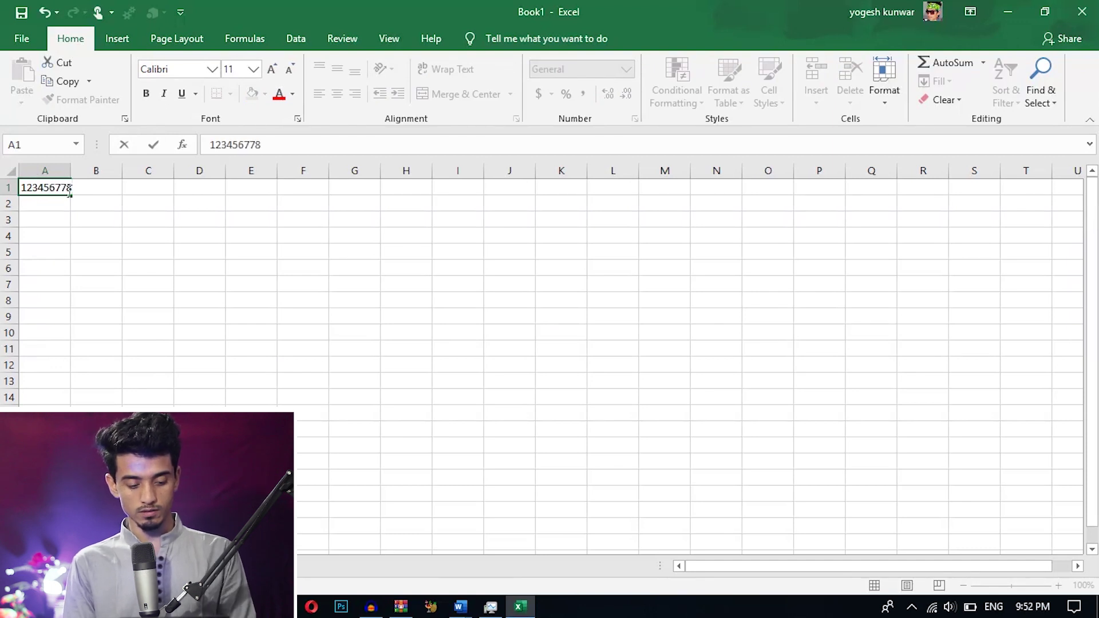
pyautogui.click(139, 267)
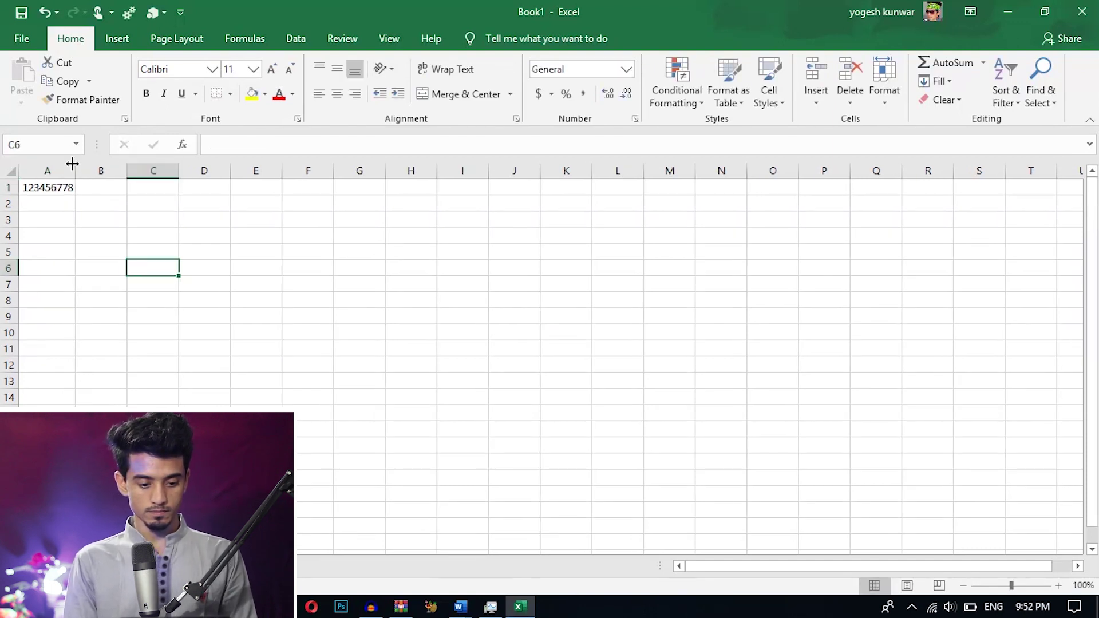
pyautogui.click(110, 188)
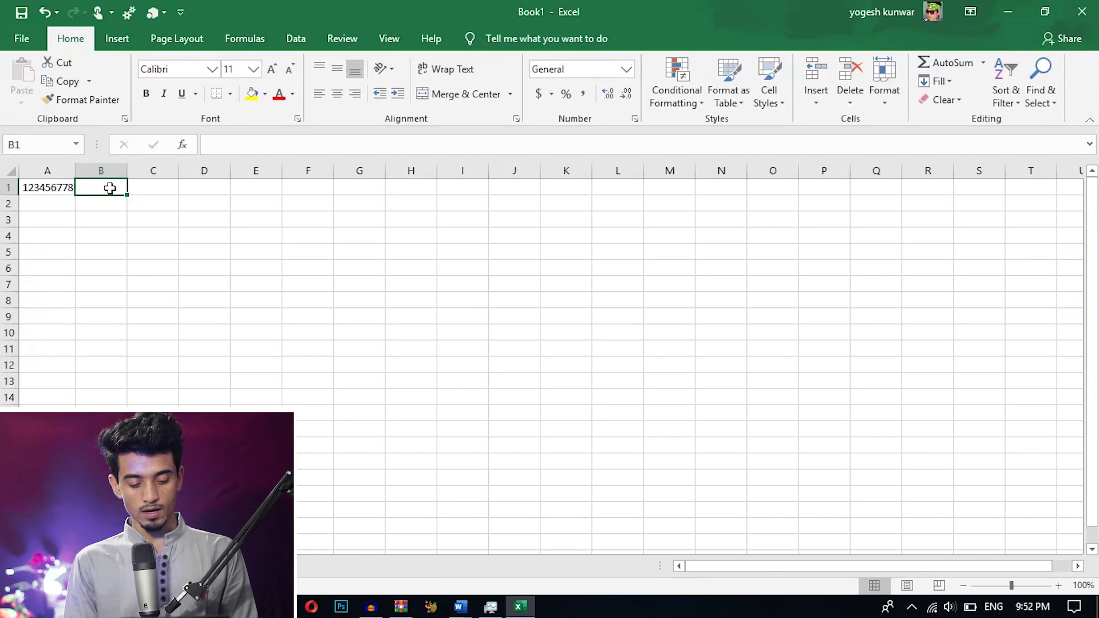
# Step: Set cell A1's font size to 20
pyautogui.click(45, 186)
pyautogui.click(240, 68)
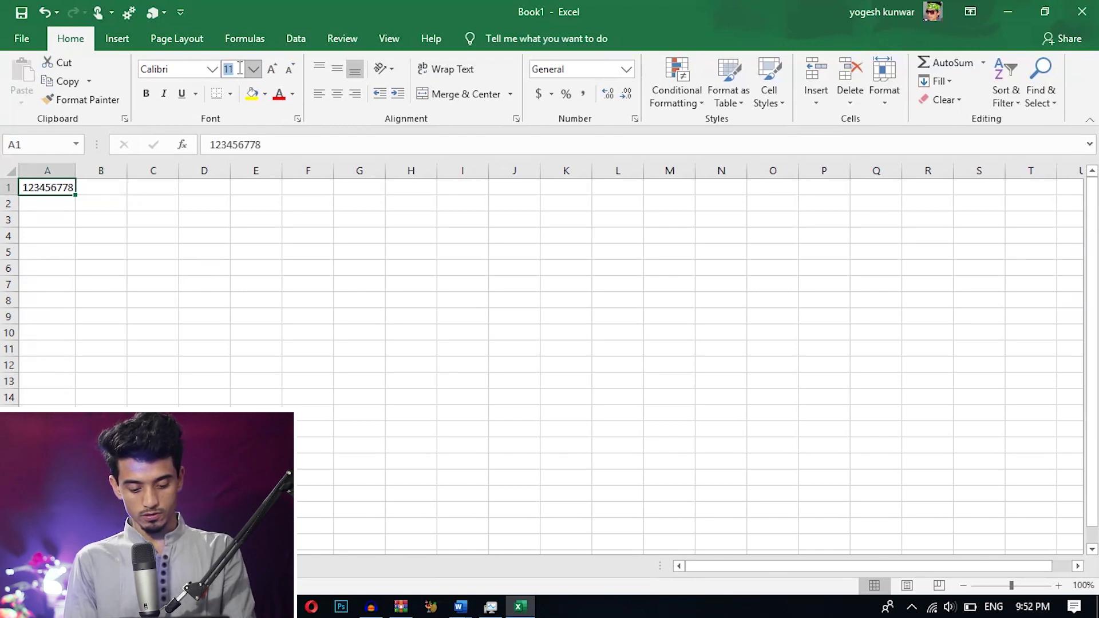
pyautogui.write('15')
pyautogui.press('Return')
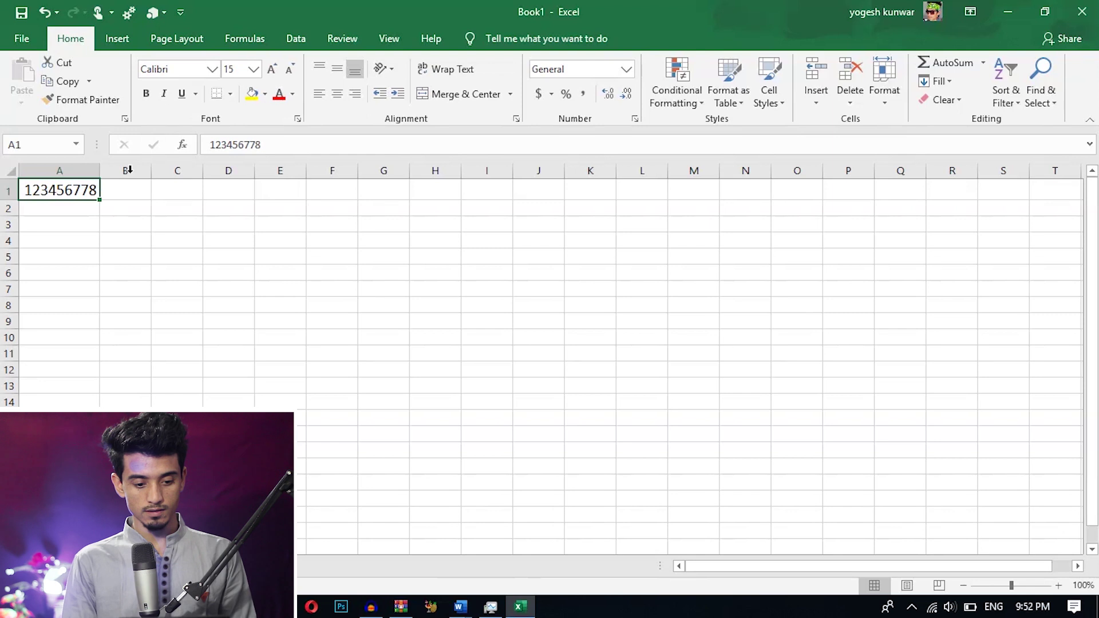
pyautogui.click(237, 67)
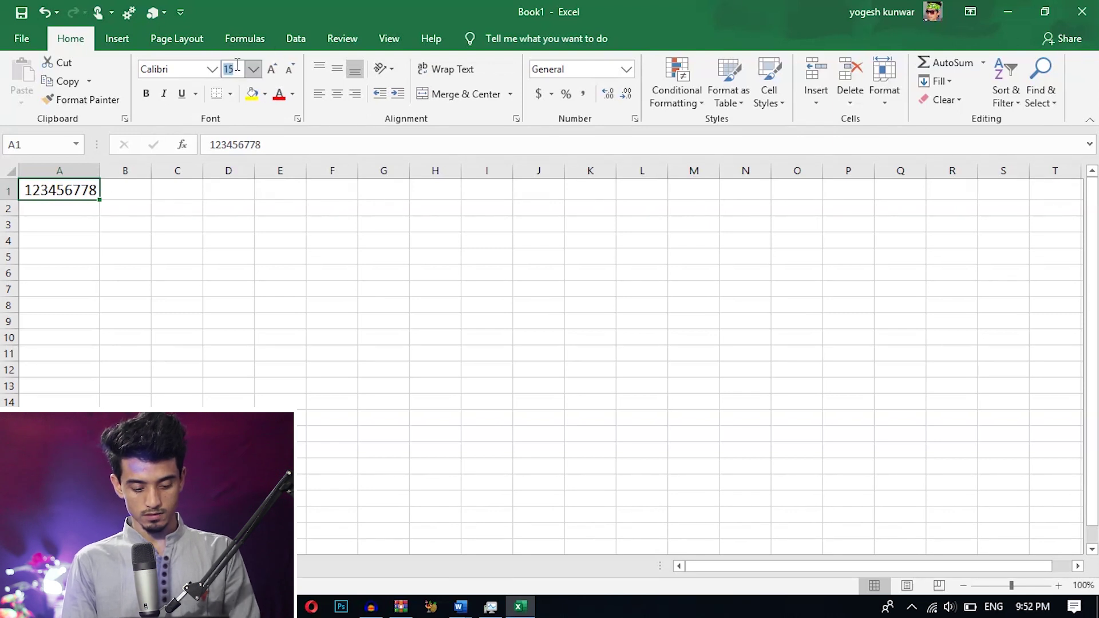
pyautogui.press('Return')
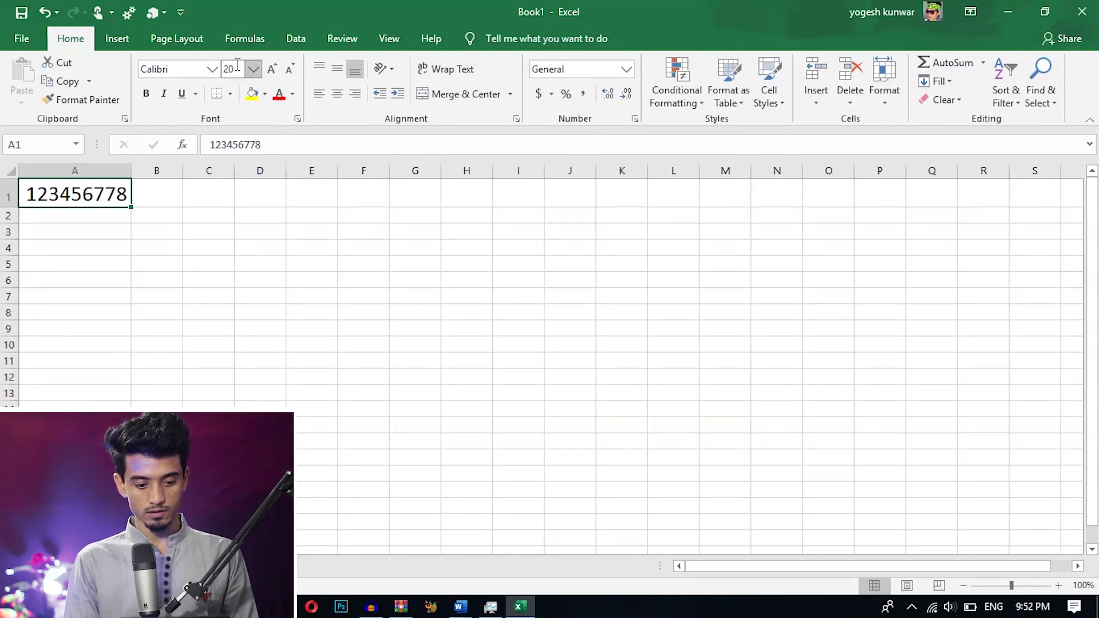
pyautogui.click(156, 259)
pyautogui.click(125, 196)
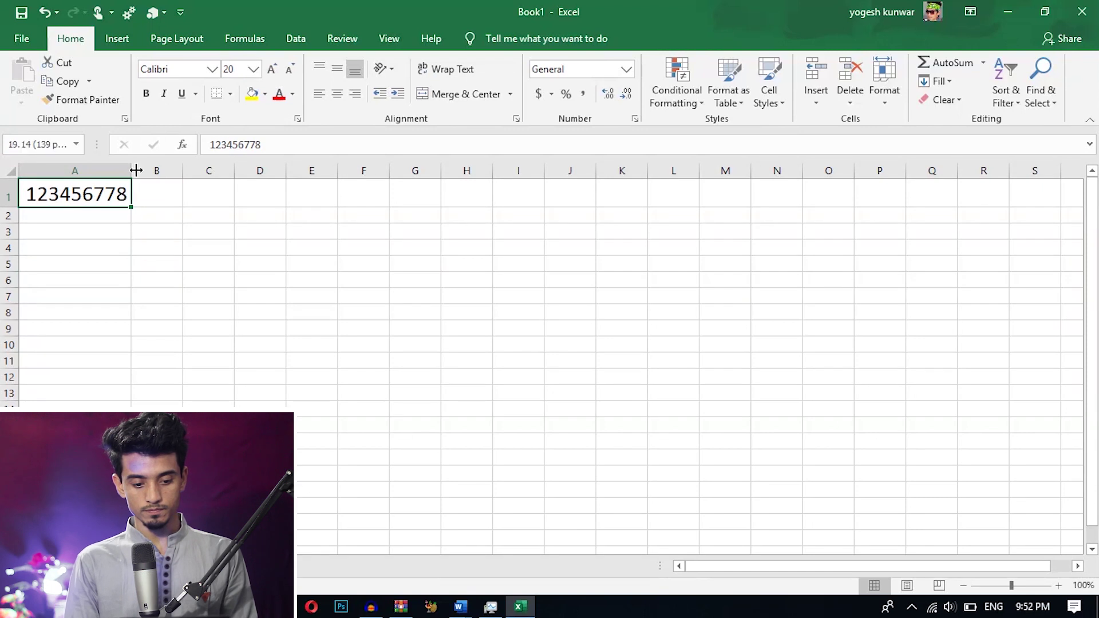
pyautogui.click(152, 193)
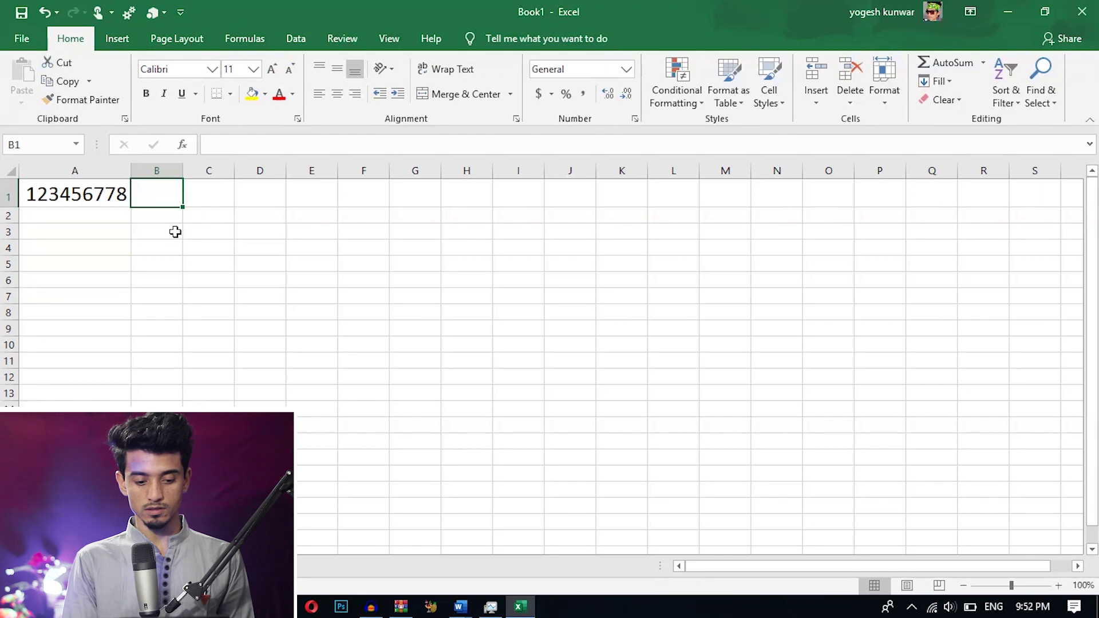
# Step: Enter ="*"&A1&"*" in B1 to display *123456778*, and autofit column B
pyautogui.write('=')
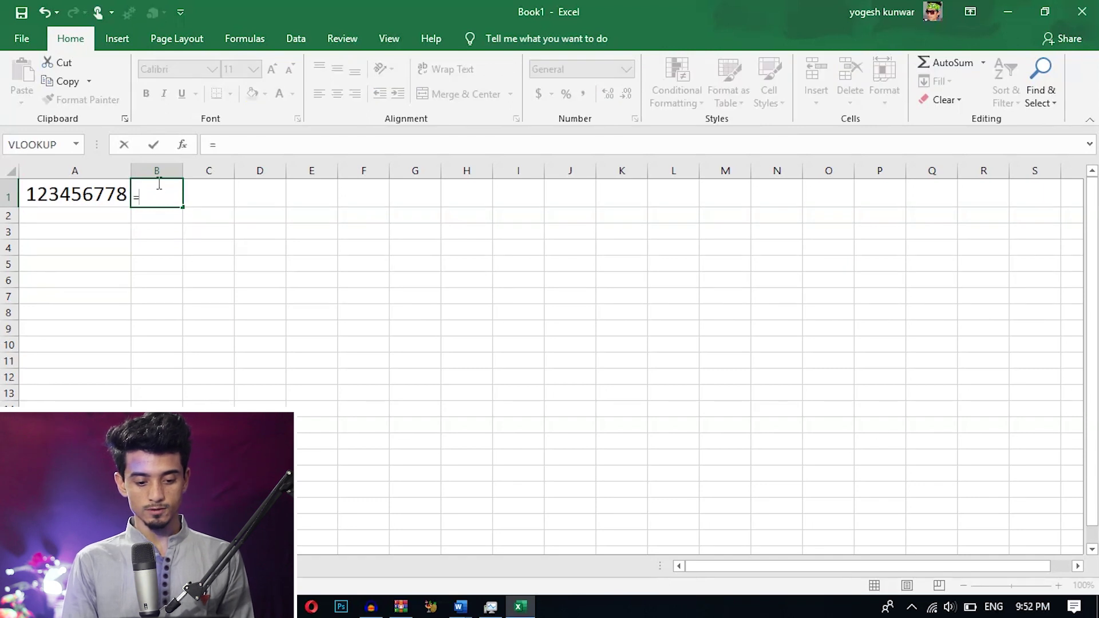
pyautogui.write('"*"&')
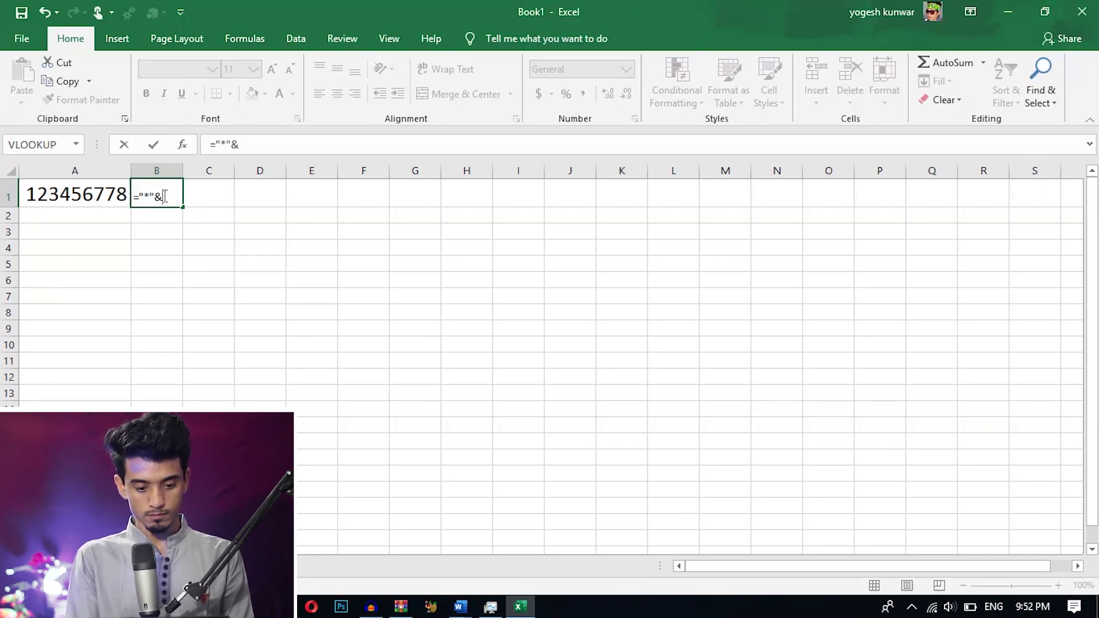
pyautogui.click(89, 193)
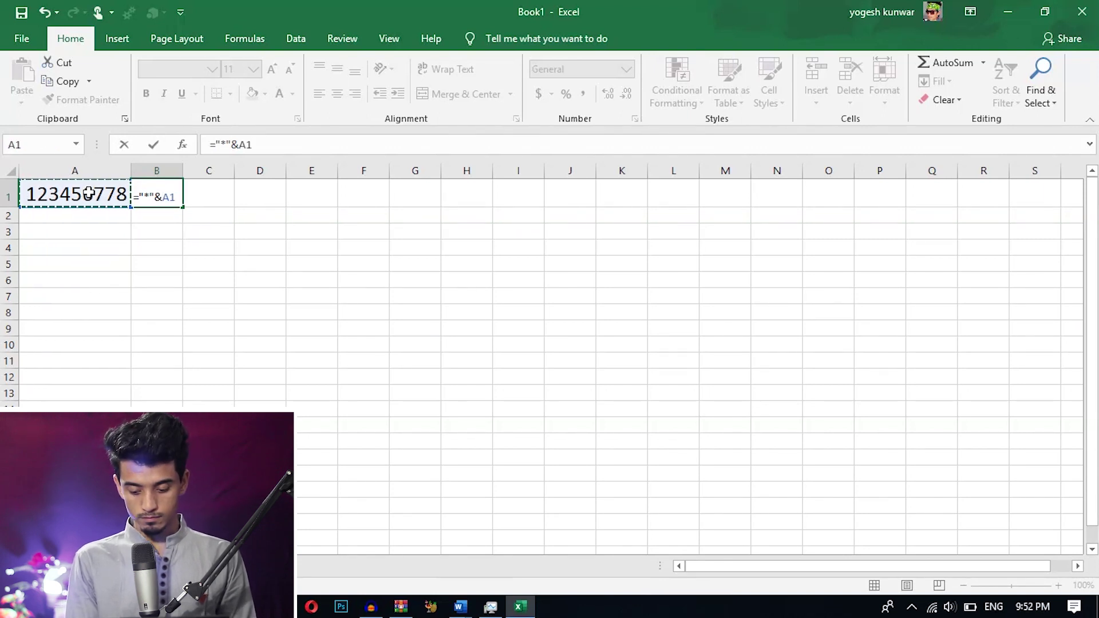
pyautogui.write('&"*')
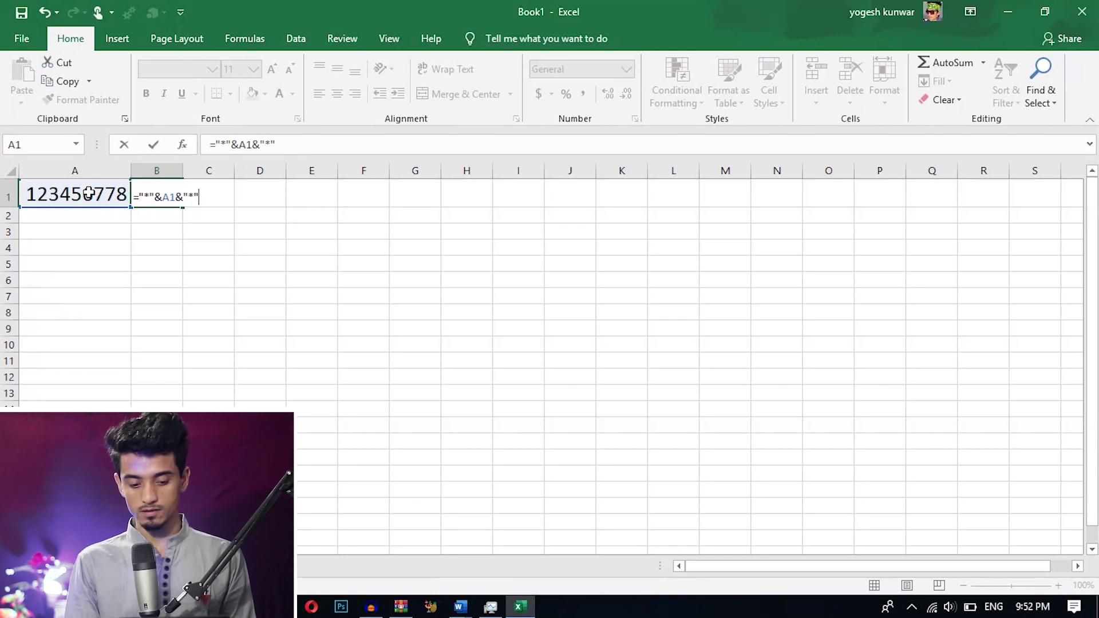
pyautogui.press('Return')
pyautogui.doubleClick(183, 171)
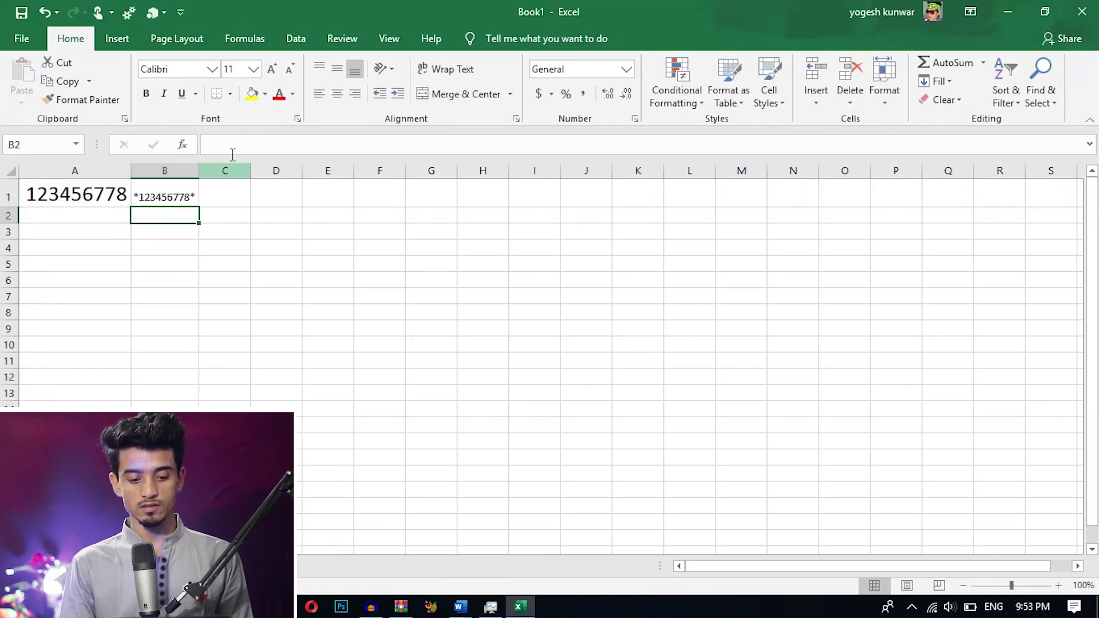
# Step: Copy A1's size 20 formatting to B1 with Format Painter and autofit column B
pyautogui.click(201, 174)
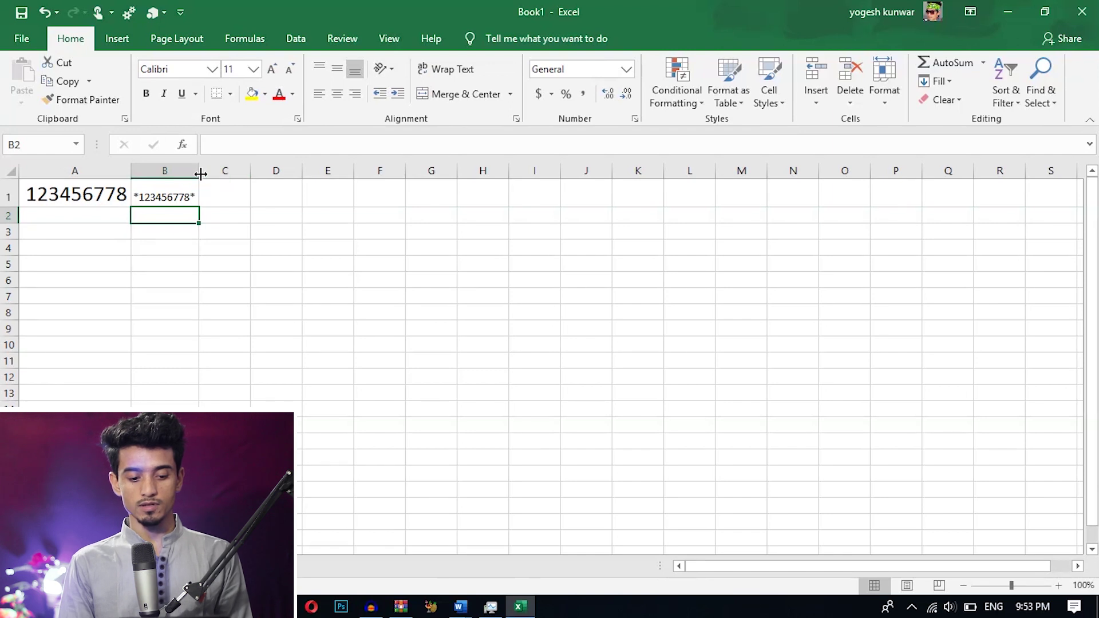
pyautogui.click(185, 194)
pyautogui.click(232, 69)
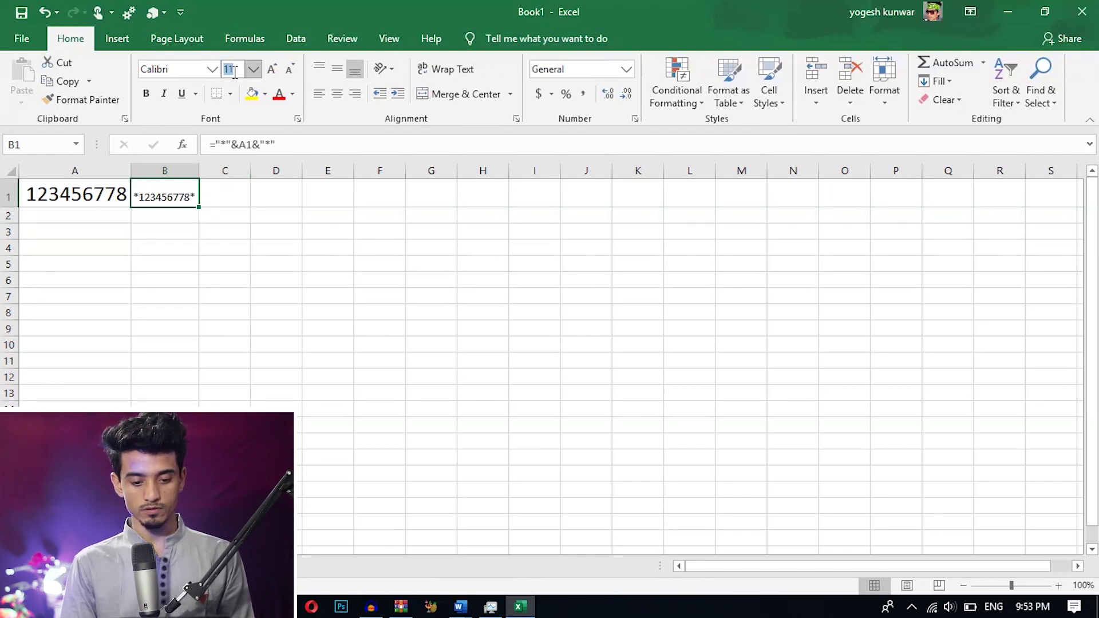
pyautogui.click(165, 190)
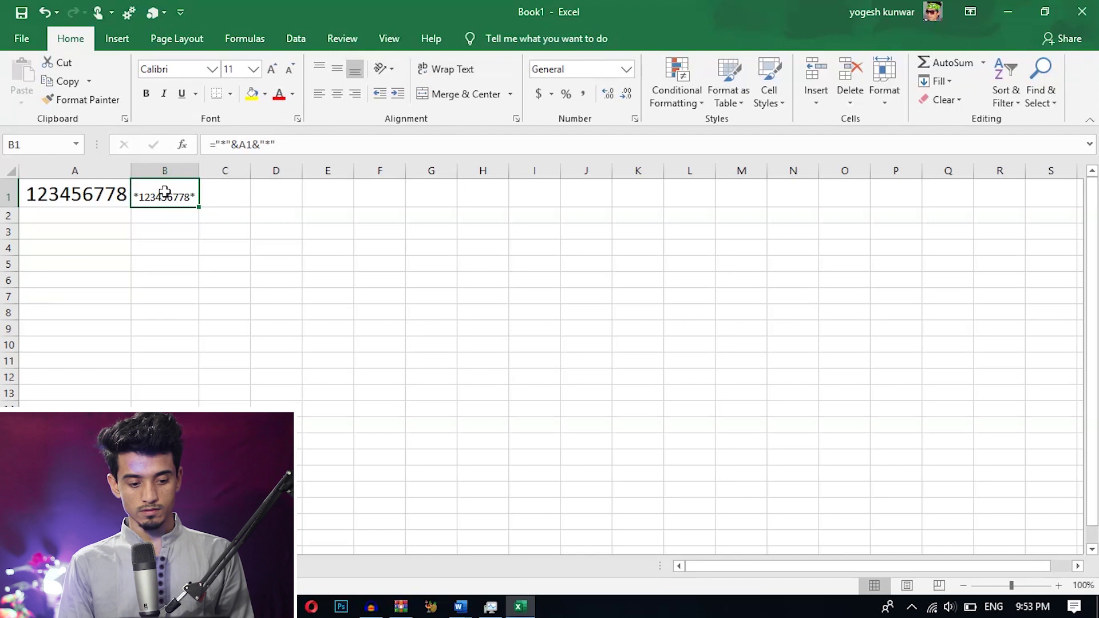
pyautogui.click(93, 189)
pyautogui.click(92, 101)
pyautogui.click(172, 197)
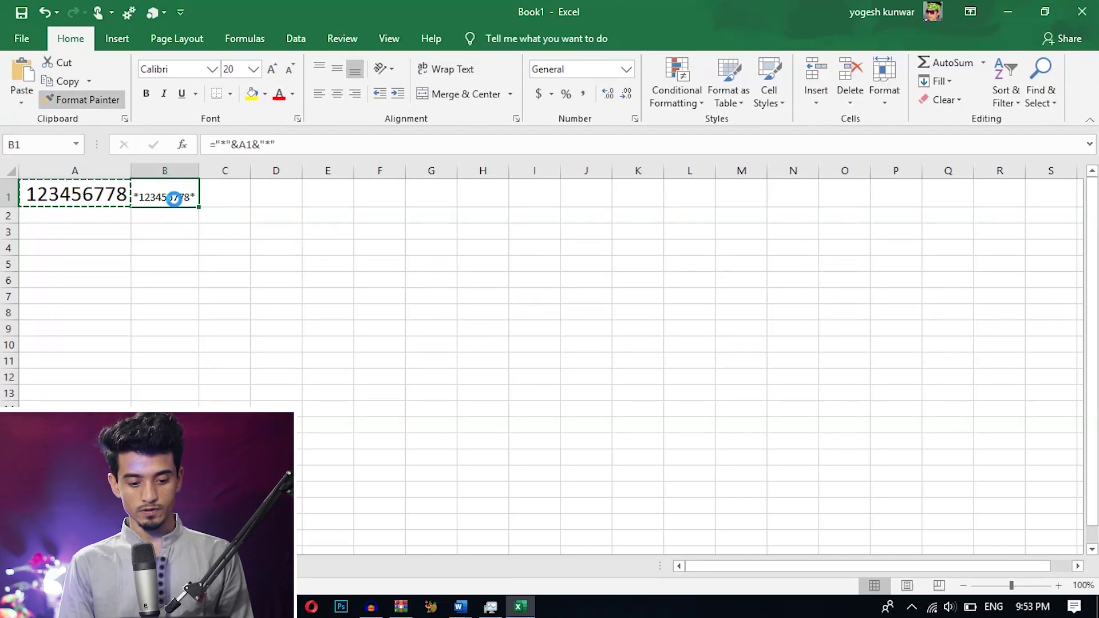
pyautogui.doubleClick(199, 171)
# Step: Apply the 3 of 9 Barcode font to B1 and autofit column B
pyautogui.click(333, 221)
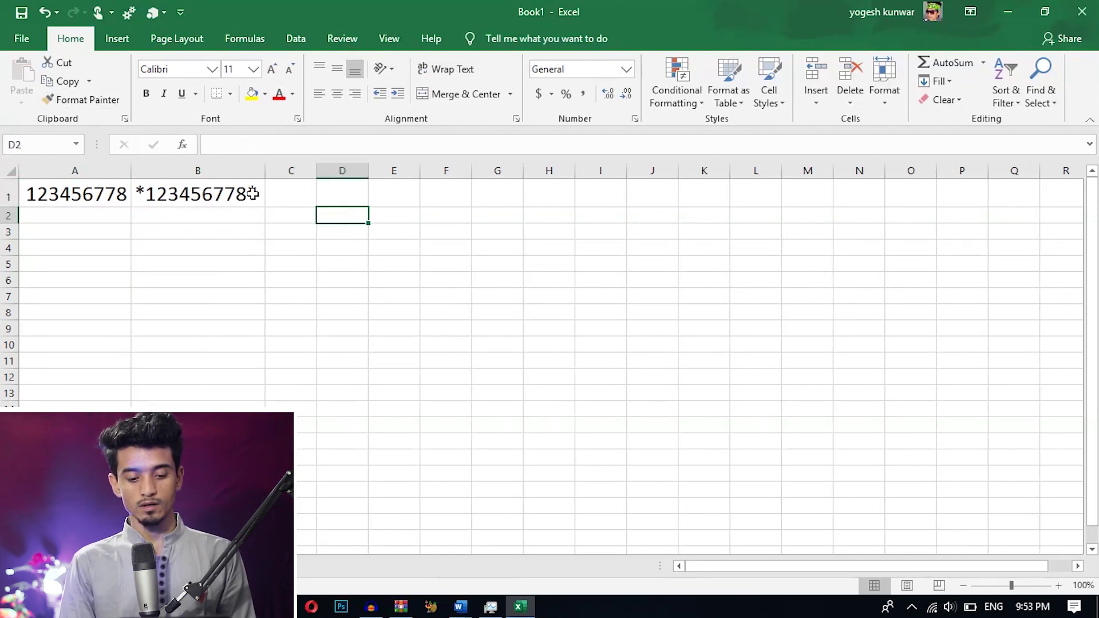
pyautogui.click(232, 187)
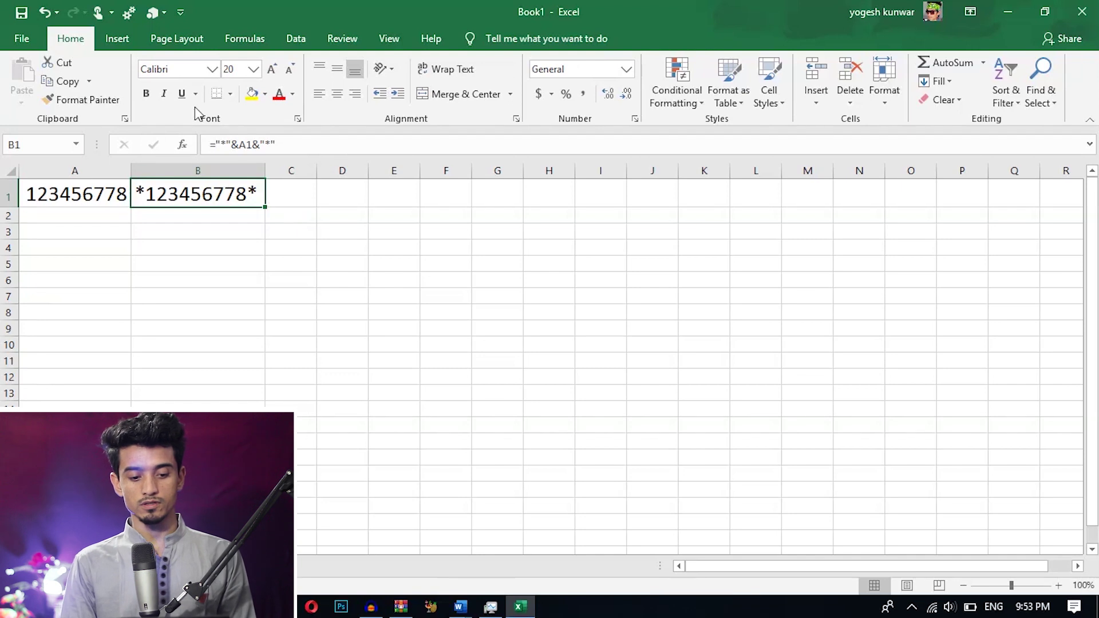
pyautogui.click(213, 70)
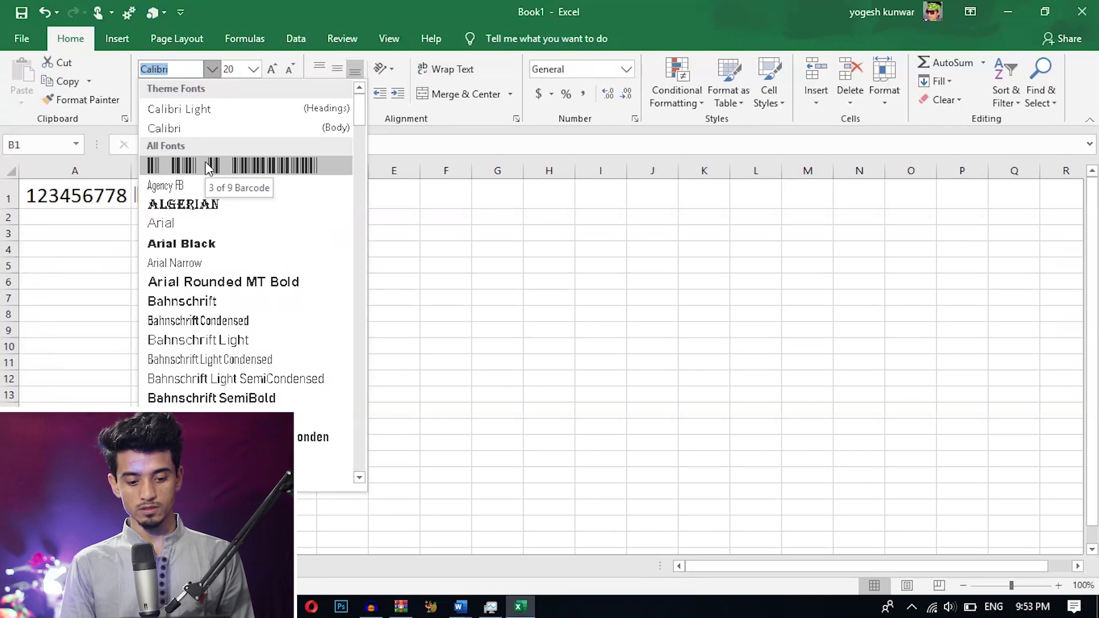
pyautogui.click(209, 166)
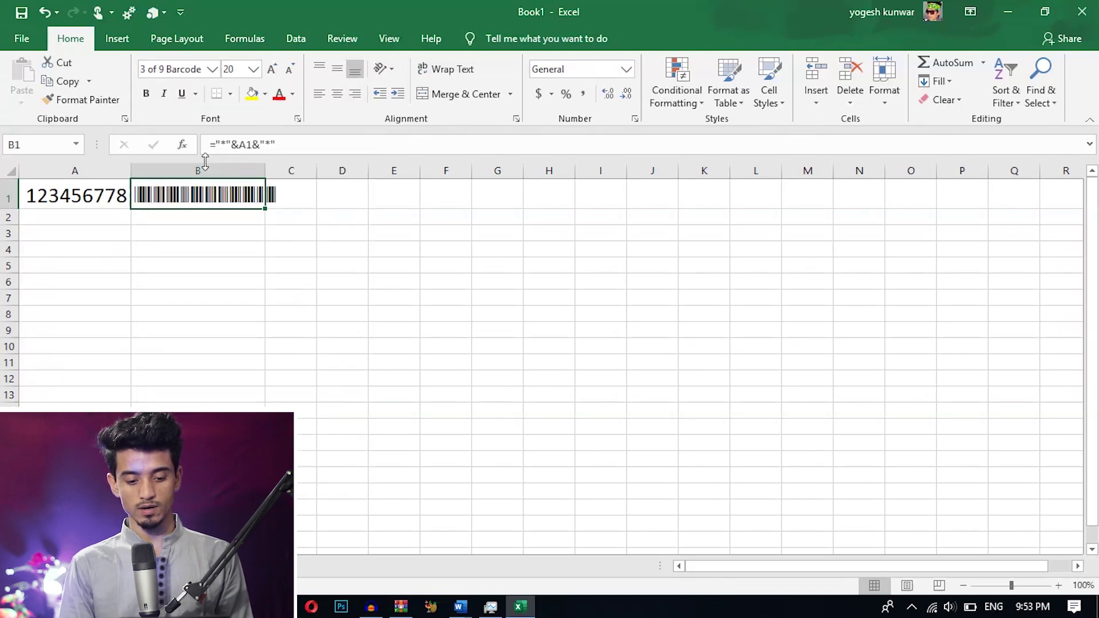
pyautogui.doubleClick(268, 166)
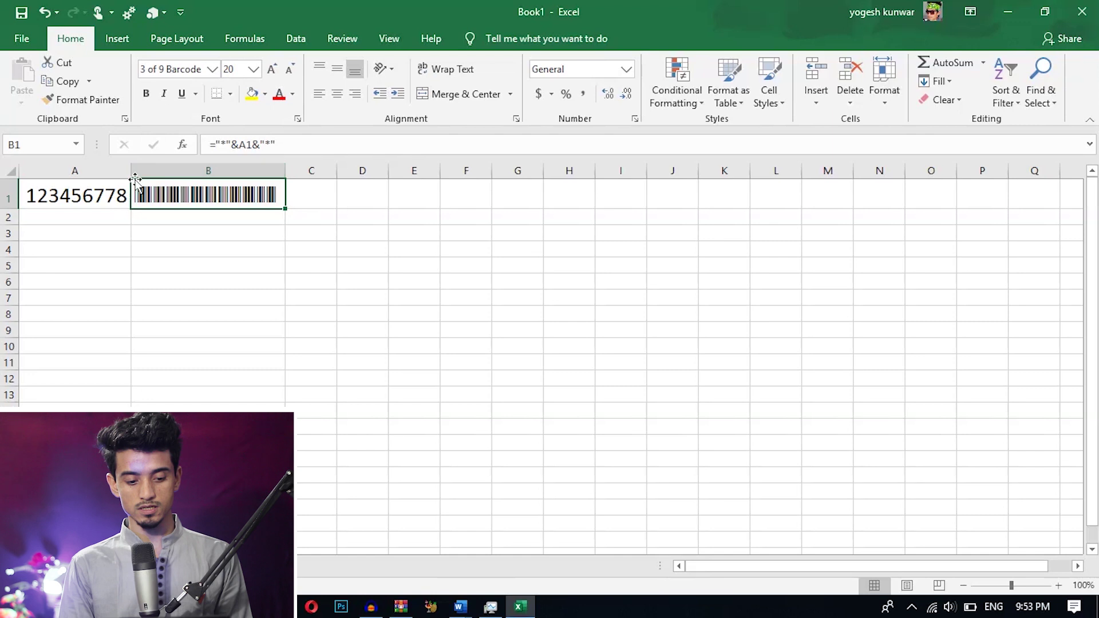
# Step: Set columns A and B to font size 50 and autofit column B
pyautogui.moveTo(111, 173); pyautogui.dragTo(203, 169)
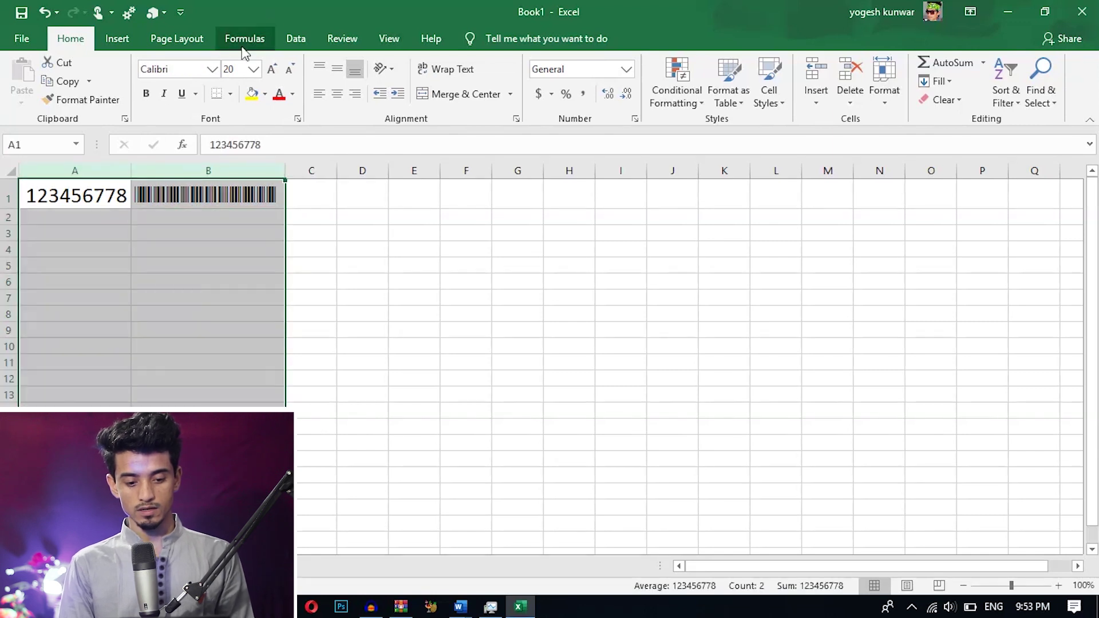
pyautogui.write('50')
pyautogui.press('Return')
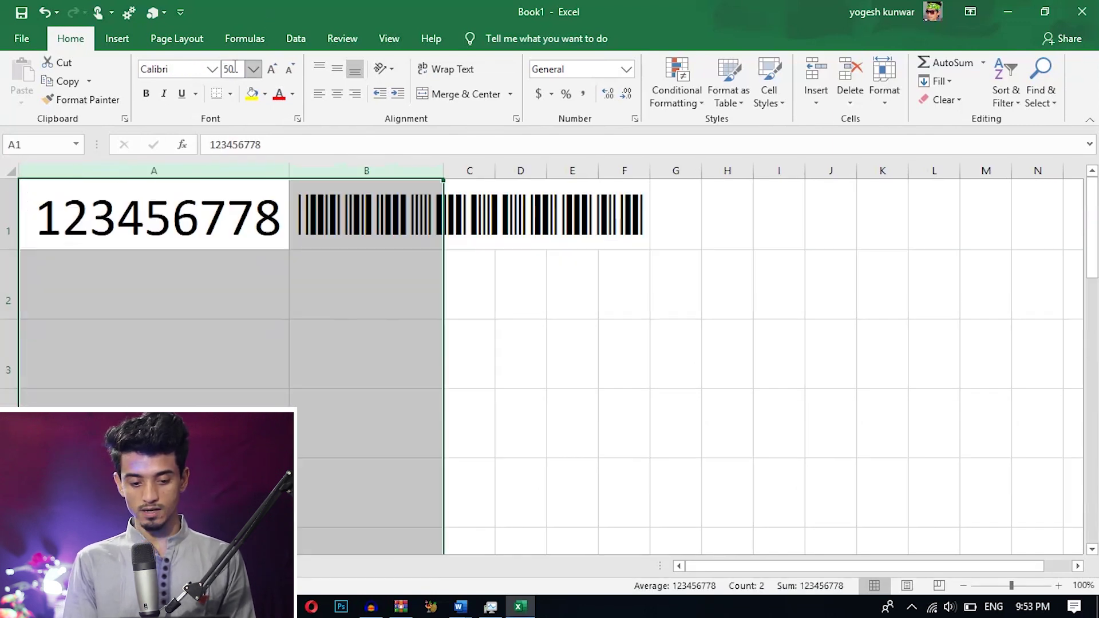
pyautogui.doubleClick(446, 169)
# Step: Fill A1 down to A5 as a counting series starting at 123456778
pyautogui.click(225, 235)
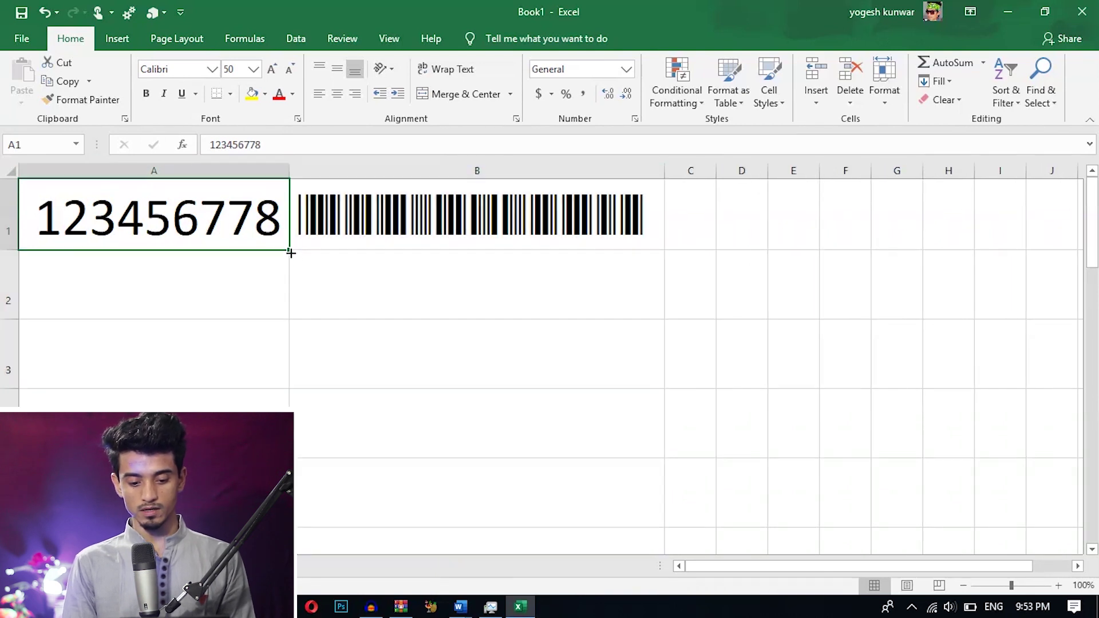
pyautogui.moveTo(289, 250); pyautogui.dragTo(286, 524)
pyautogui.click(304, 536)
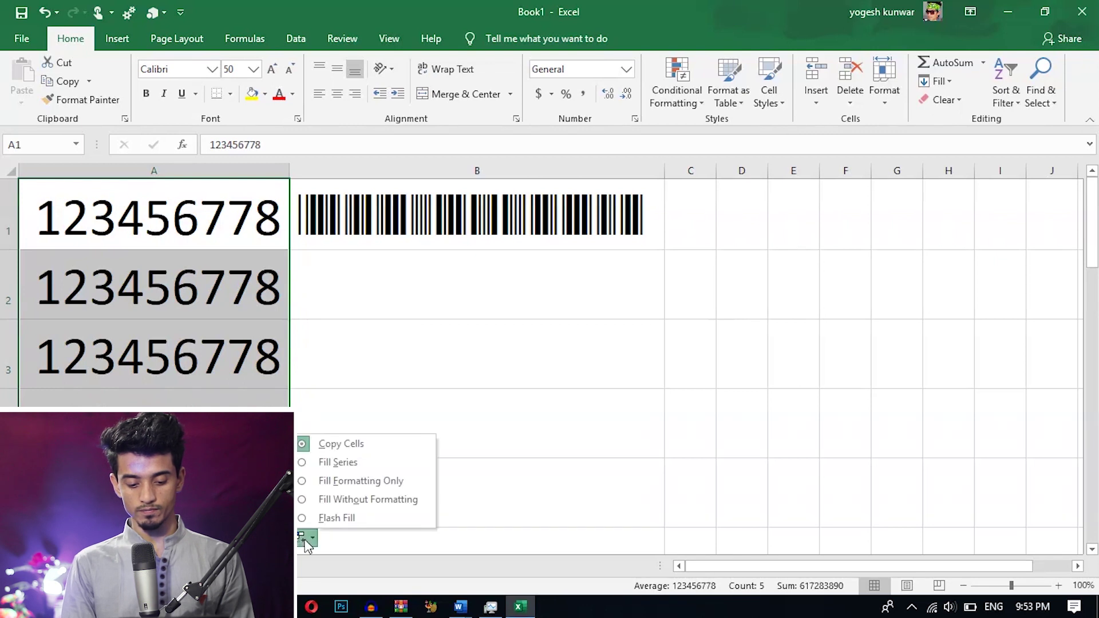
pyautogui.click(335, 463)
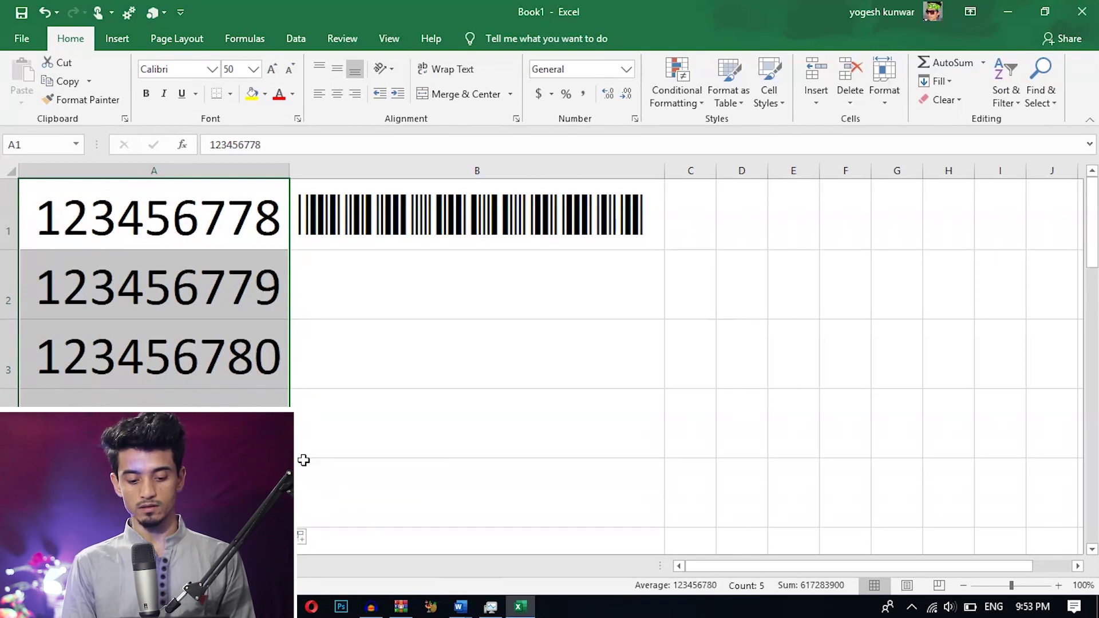
pyautogui.click(225, 341)
pyautogui.click(658, 224)
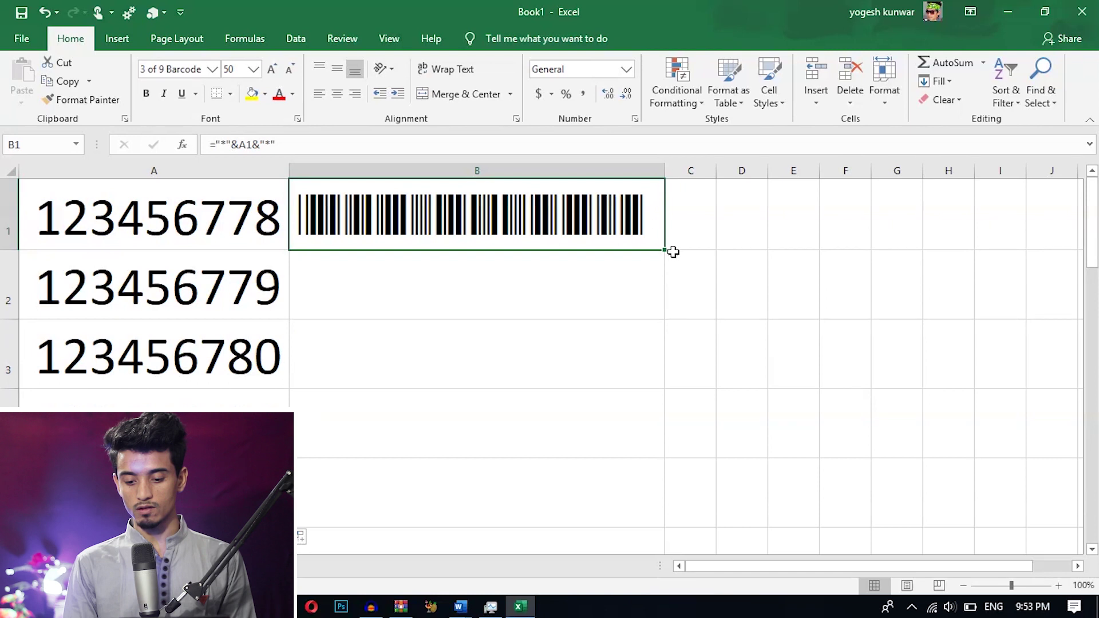
# Step: Fill the B1 barcode formula down to B5
pyautogui.moveTo(665, 250); pyautogui.dragTo(637, 515)
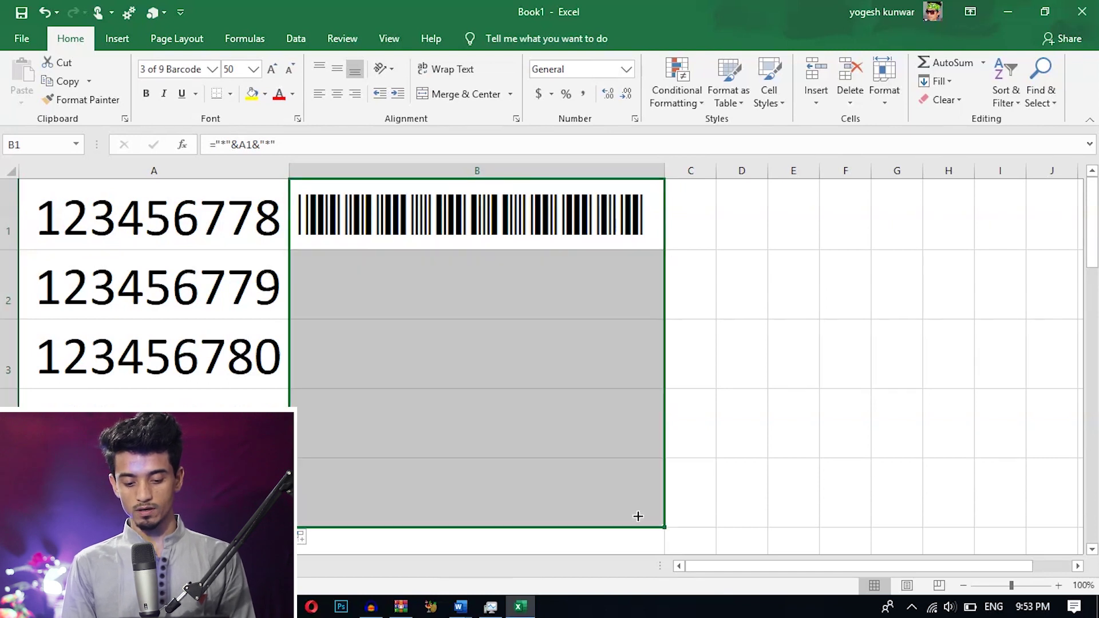
pyautogui.click(780, 397)
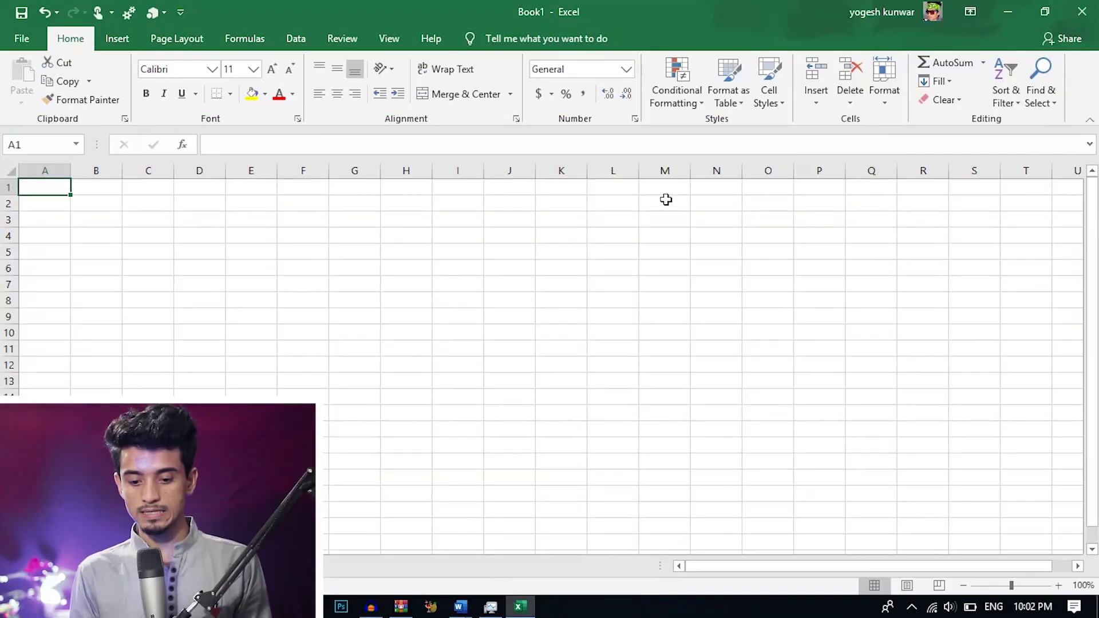
# Step: Search 'store' in the Tell me box and choose Browse Add-ins
pyautogui.click(600, 41)
pyautogui.write('s')
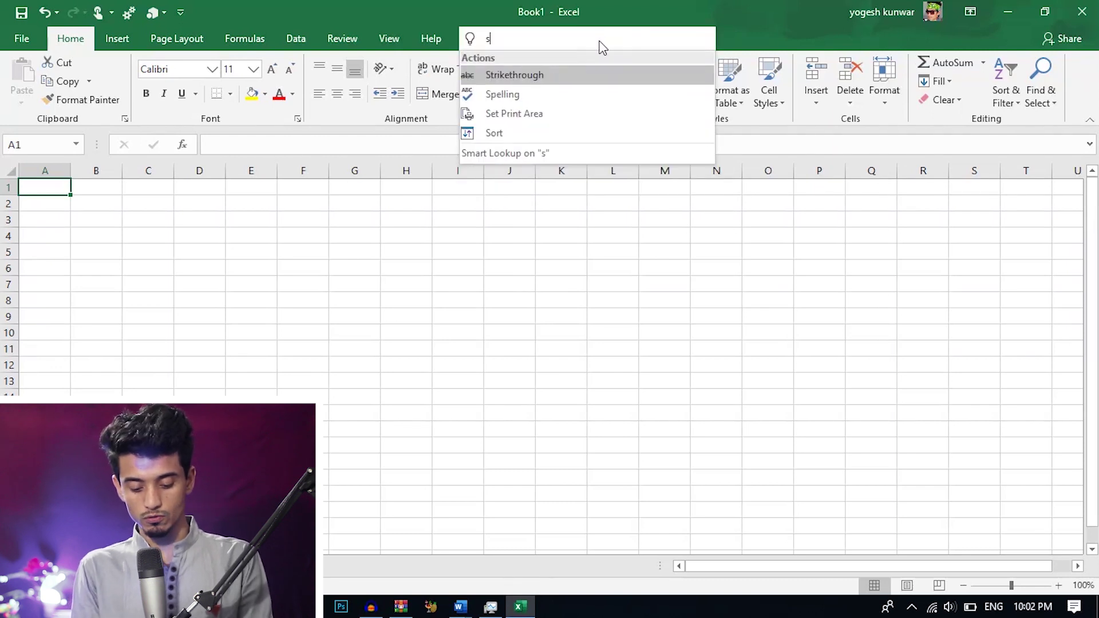
pyautogui.write('tore')
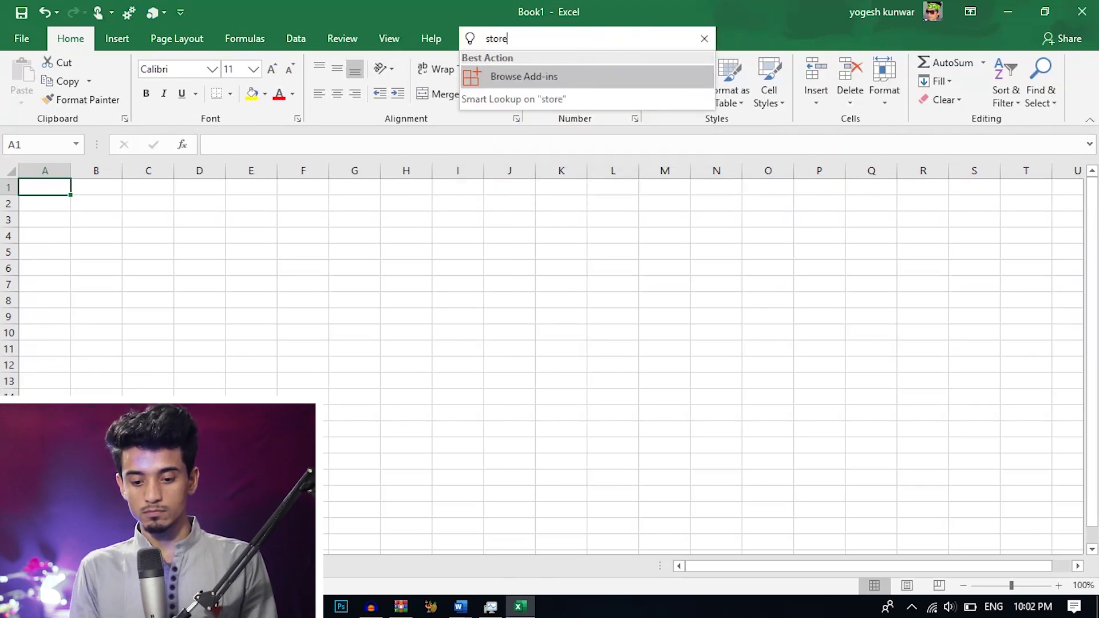
pyautogui.click(525, 79)
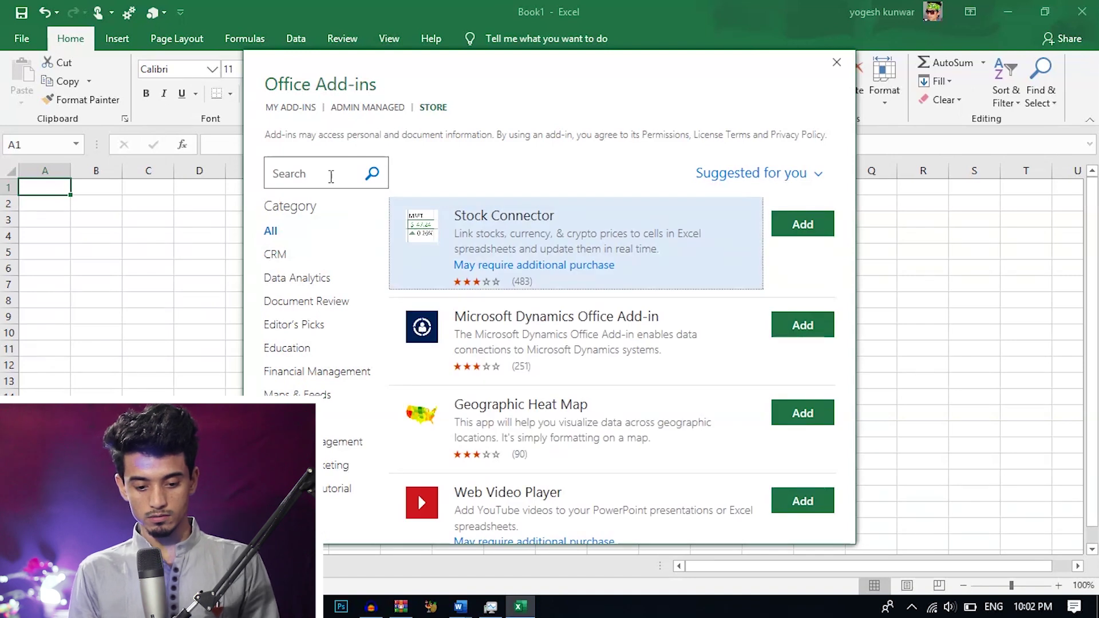
# Step: Search the store for 'qr', add QR4Office, and accept its license terms
pyautogui.click(331, 177)
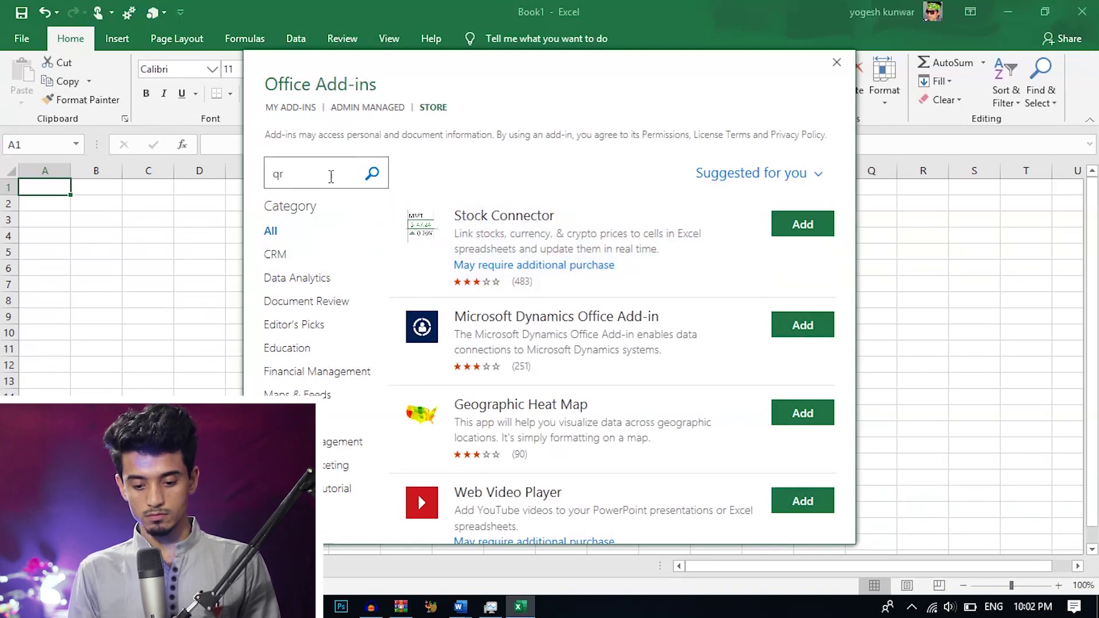
pyautogui.click(373, 174)
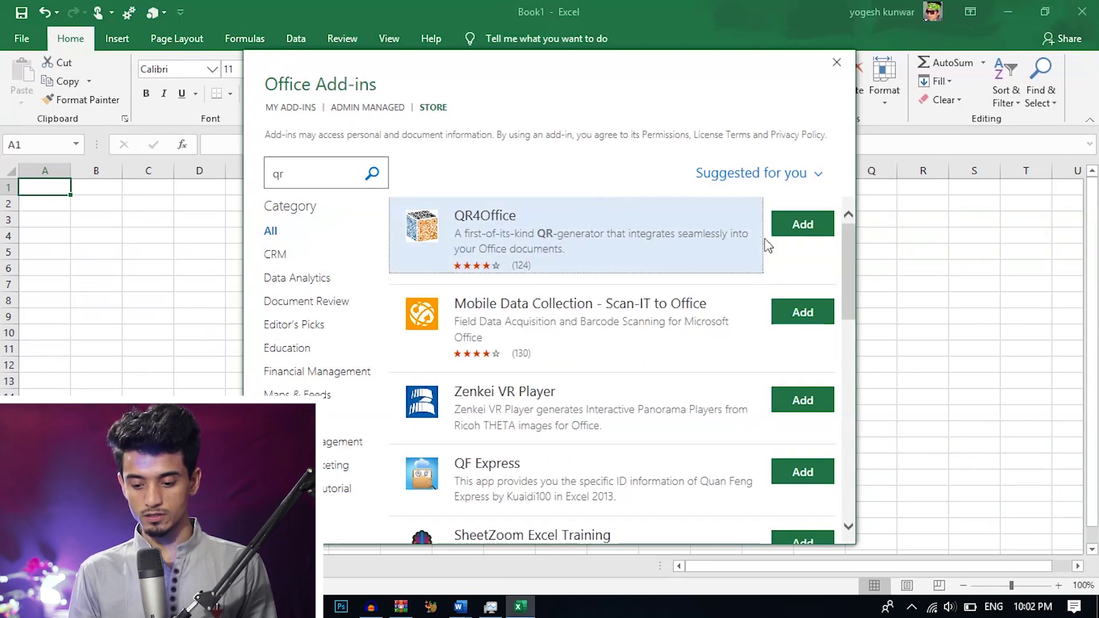
pyautogui.click(800, 228)
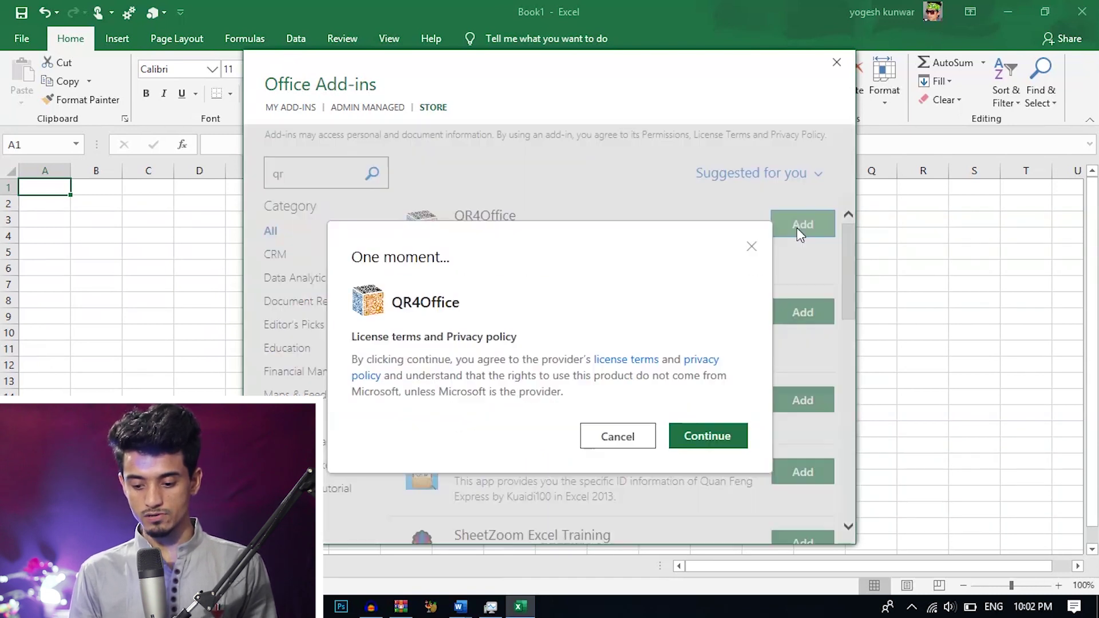
pyautogui.click(704, 441)
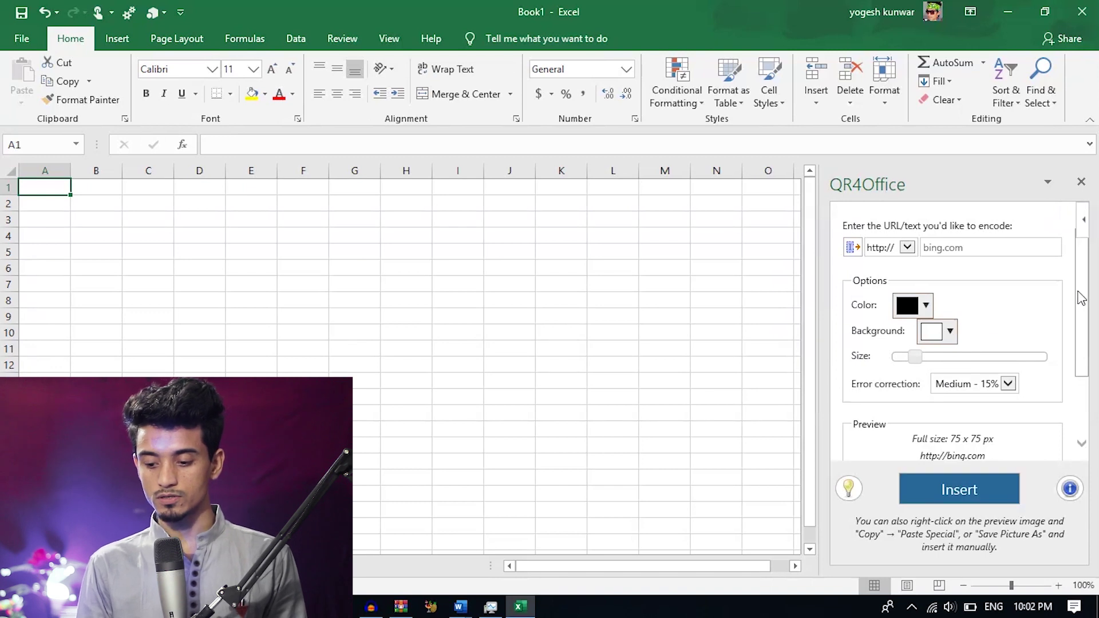
pyautogui.scroll(-1, 1084, 289)
pyautogui.scroll(1, 1087, 279)
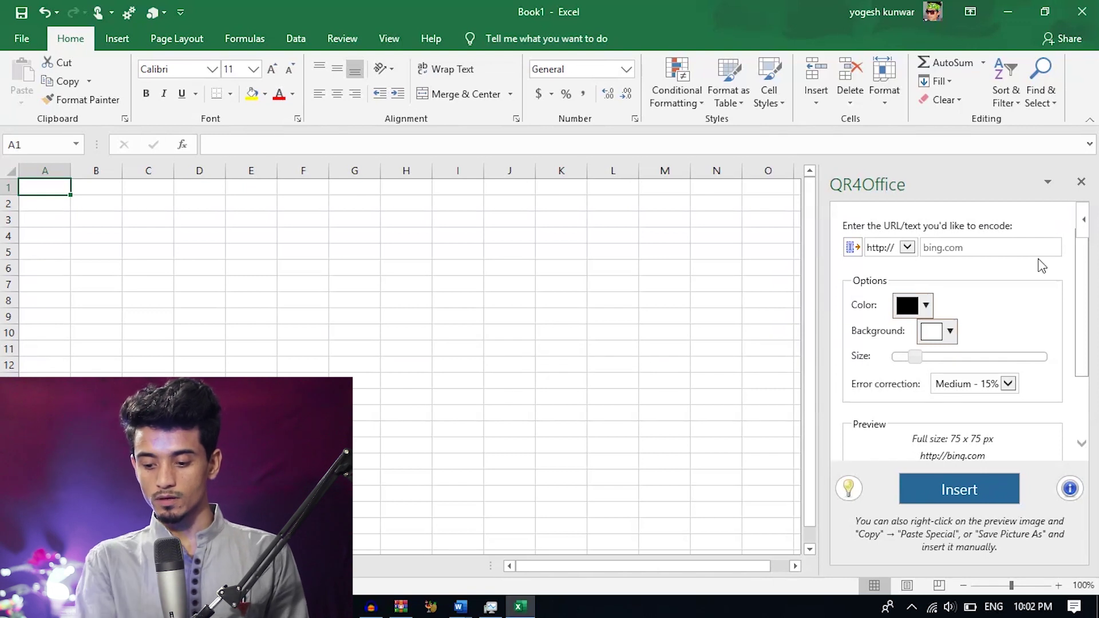
pyautogui.click(991, 247)
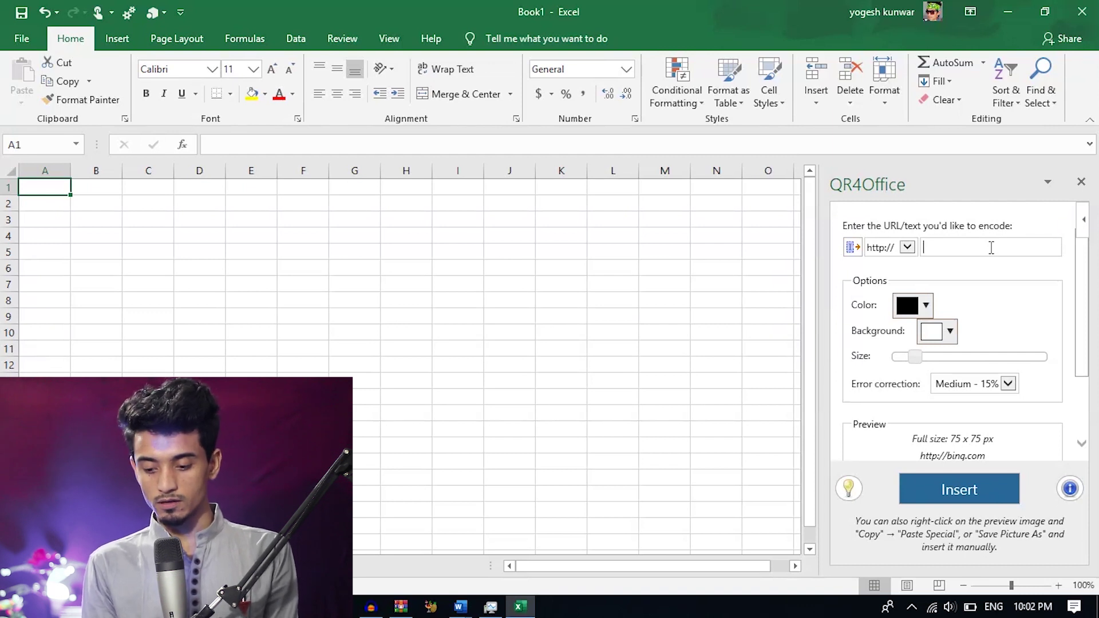
pyautogui.write('www.kunwarlab.com')
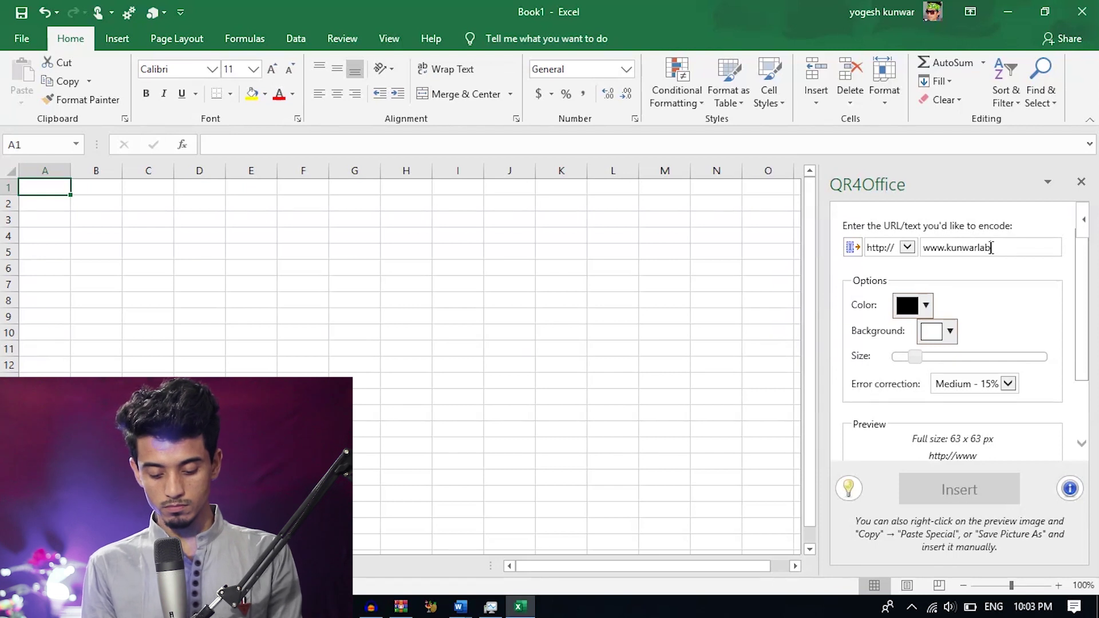
pyautogui.click(907, 248)
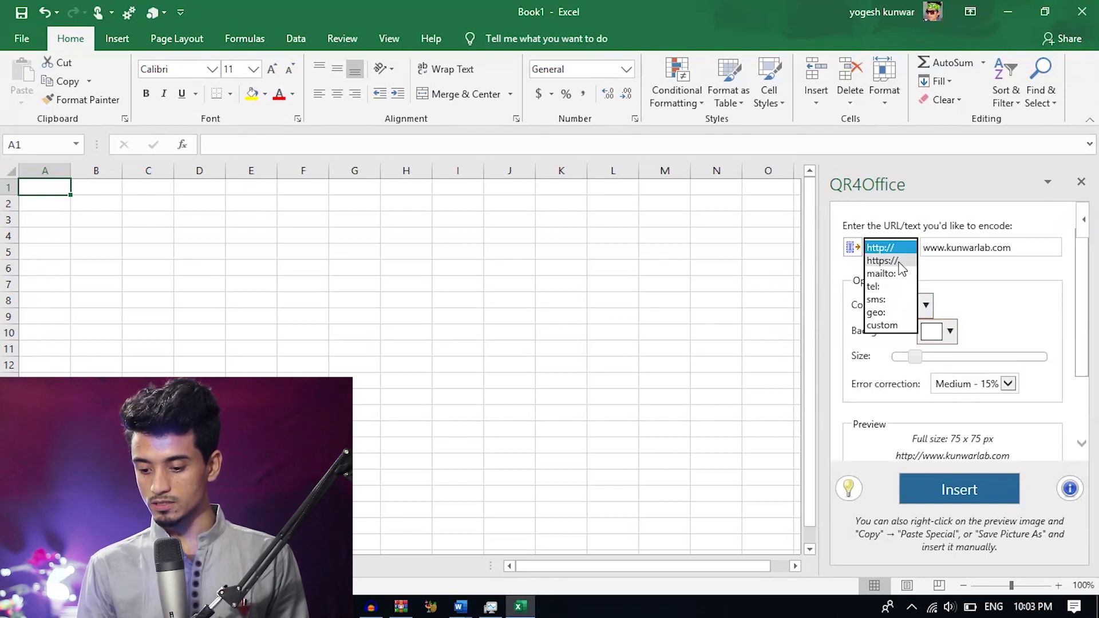
pyautogui.click(900, 262)
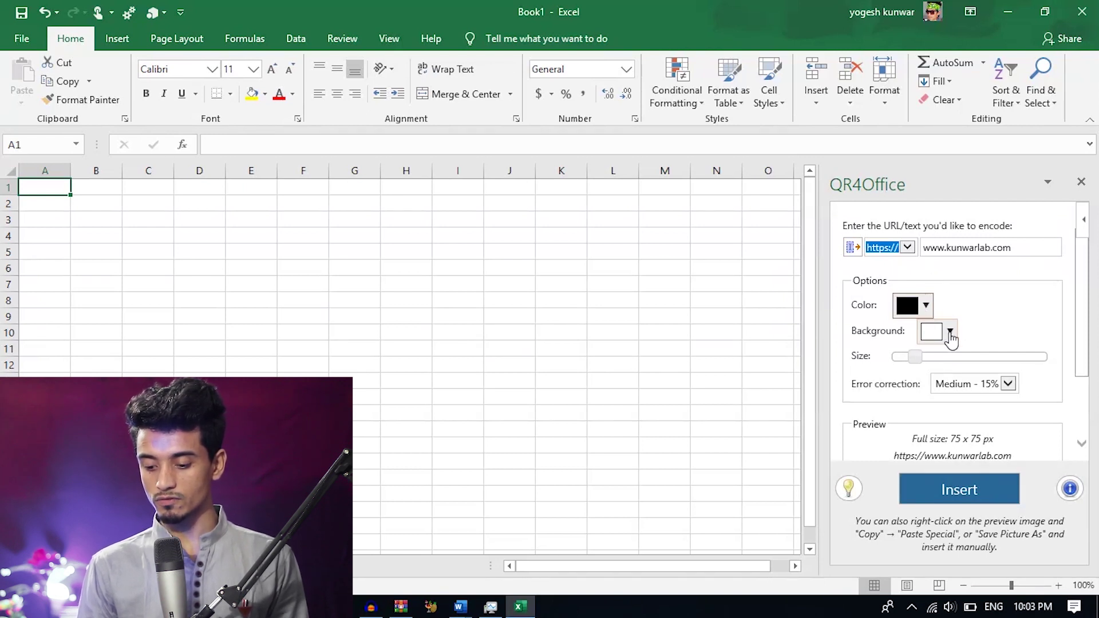
pyautogui.moveTo(916, 357); pyautogui.dragTo(934, 357)
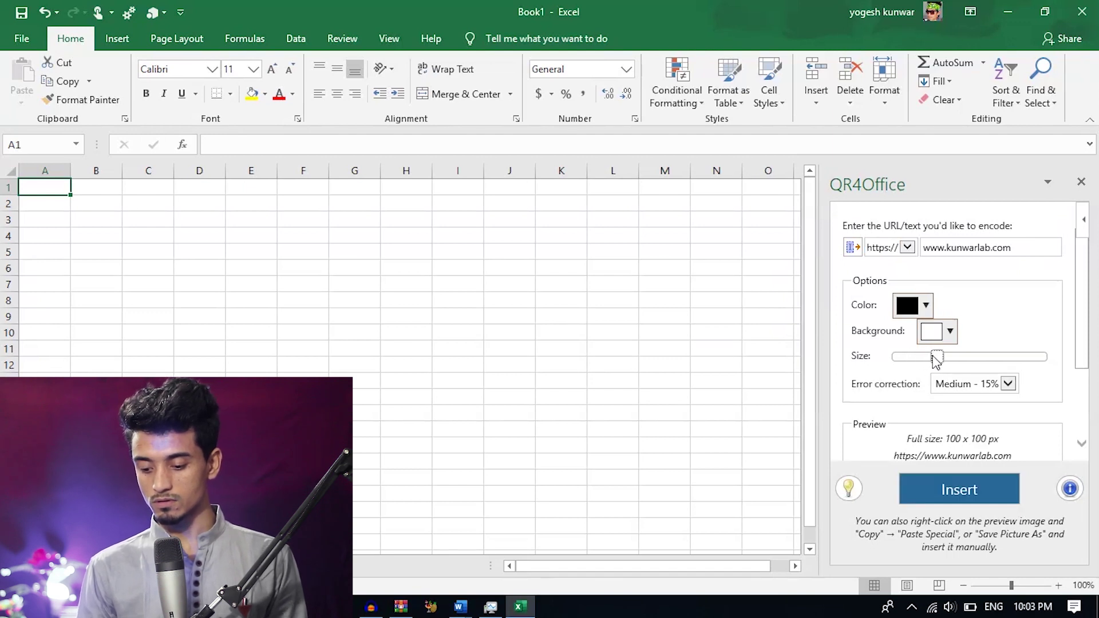
pyautogui.moveTo(1086, 323); pyautogui.dragTo(1087, 403)
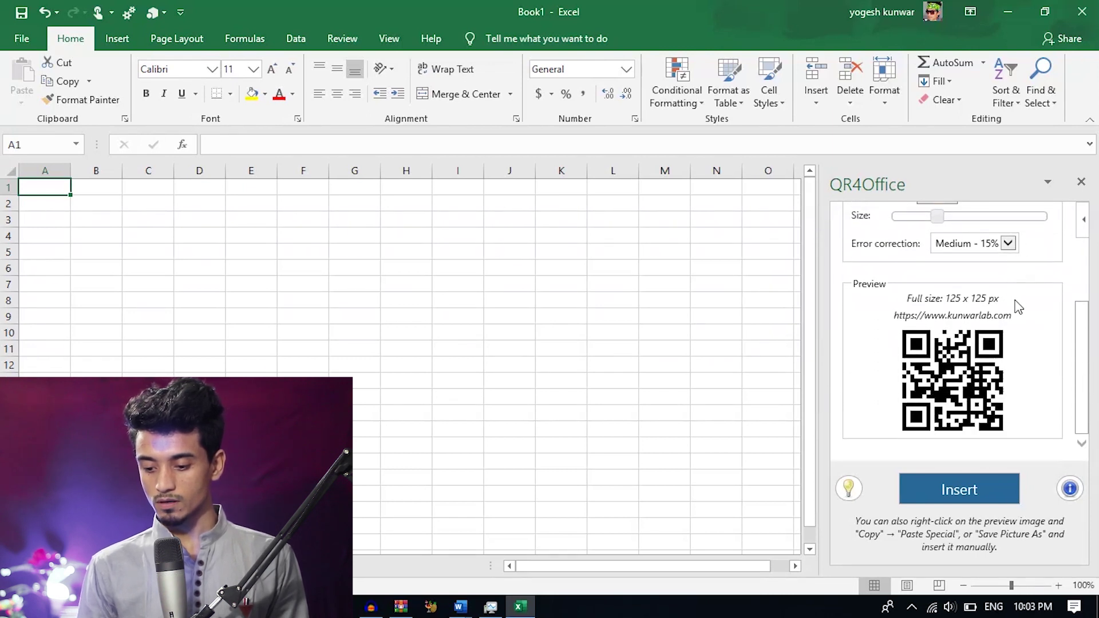
# Step: Keep Medium - 15% error correction, insert the QR code, and move the picture to around D2:F8
pyautogui.click(1008, 244)
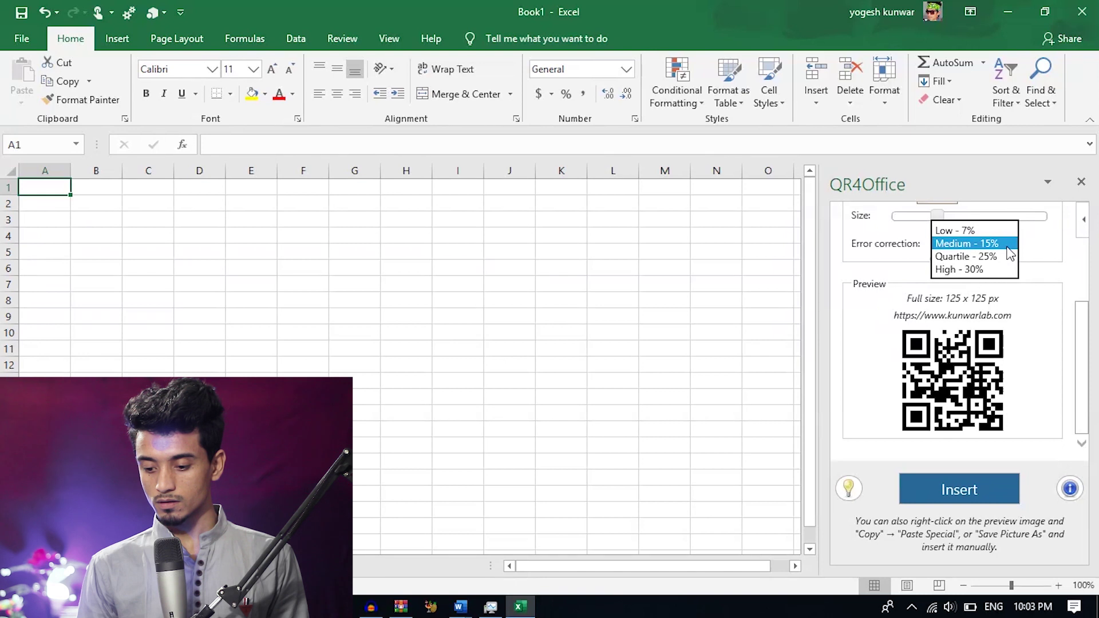
pyautogui.click(1007, 248)
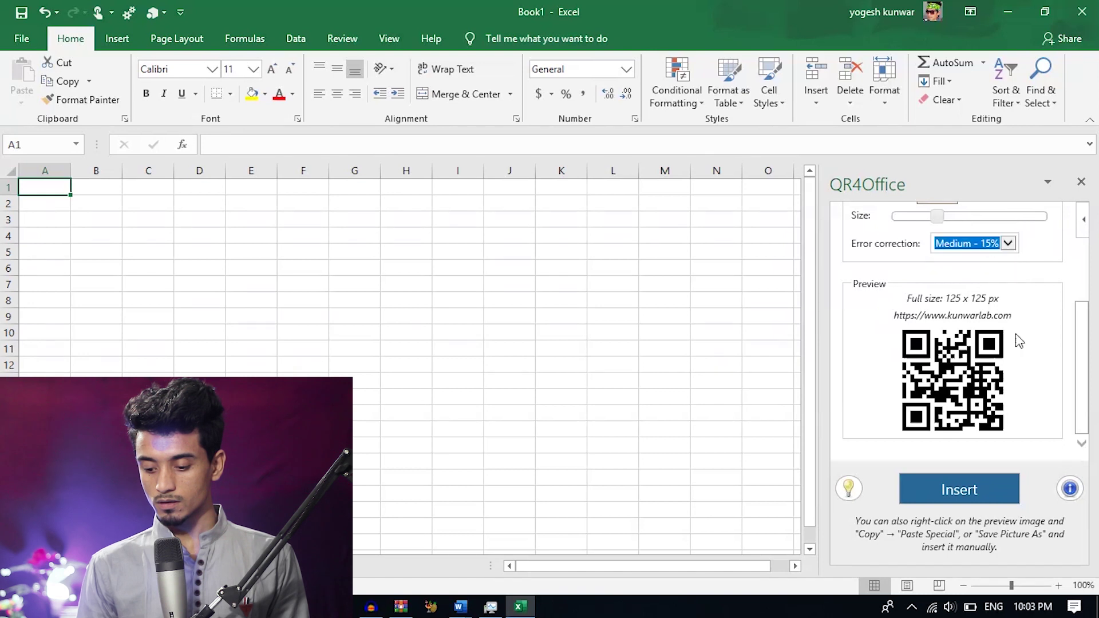
pyautogui.click(980, 494)
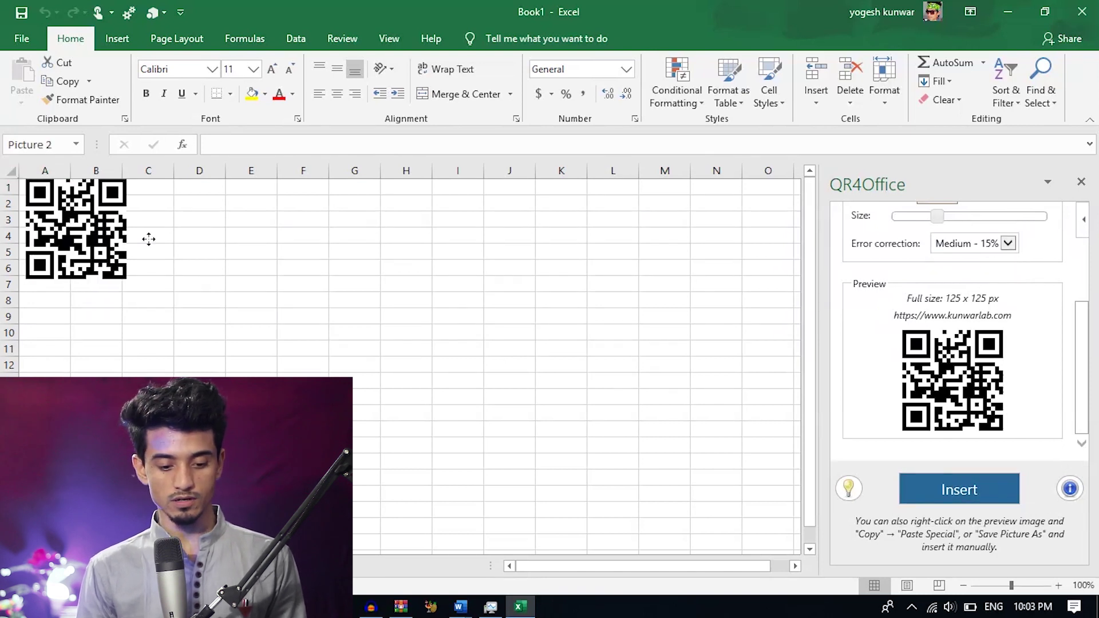
pyautogui.moveTo(149, 239); pyautogui.dragTo(336, 265)
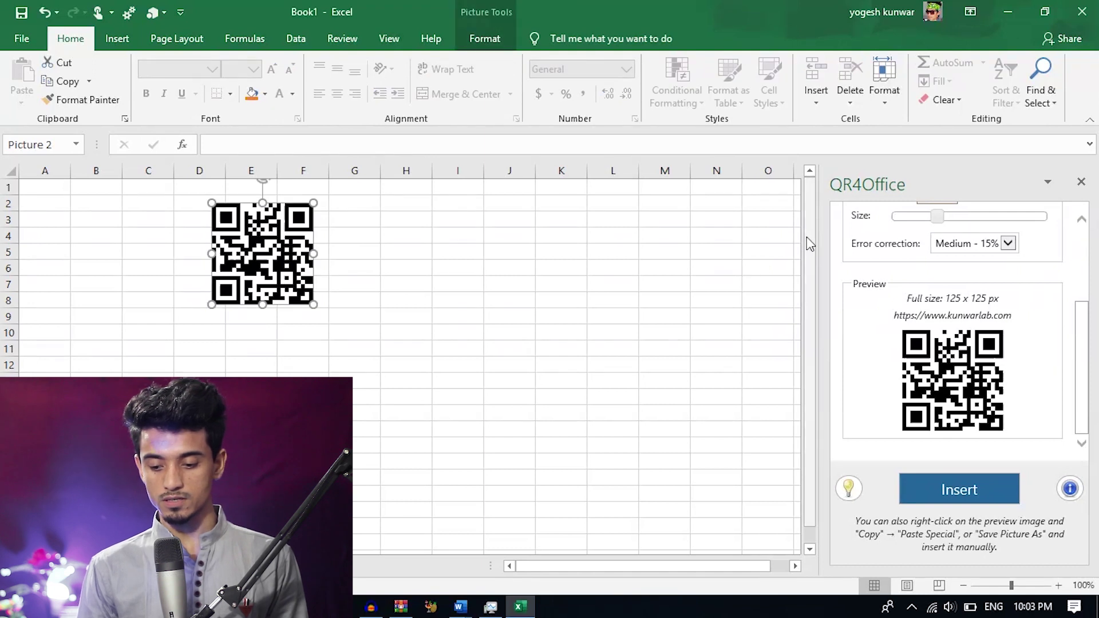
pyautogui.moveTo(1082, 369); pyautogui.dragTo(1080, 301)
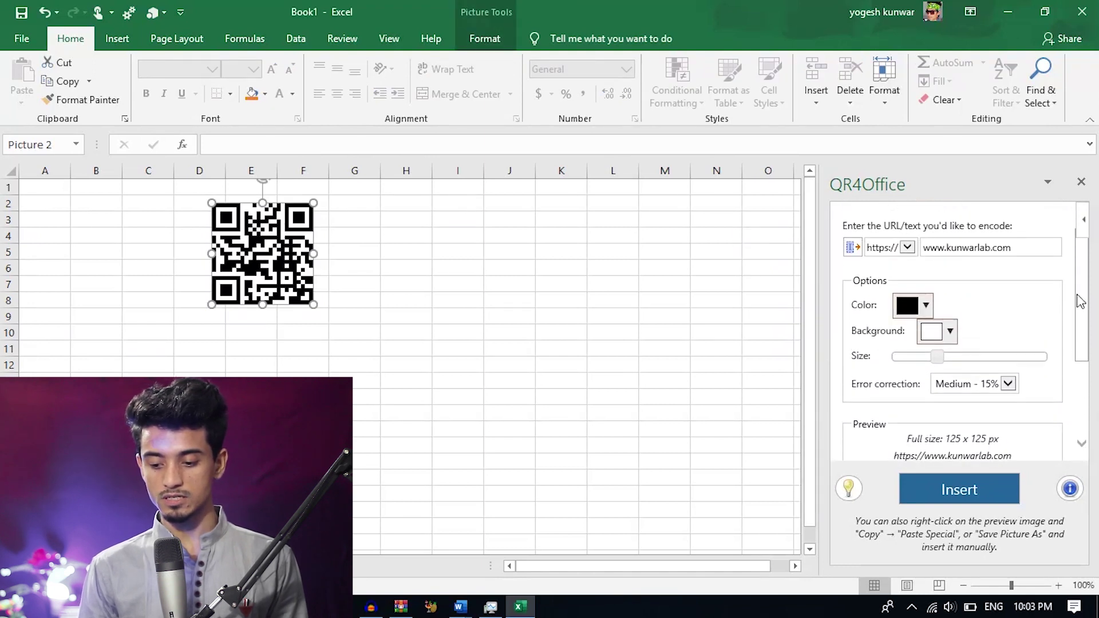